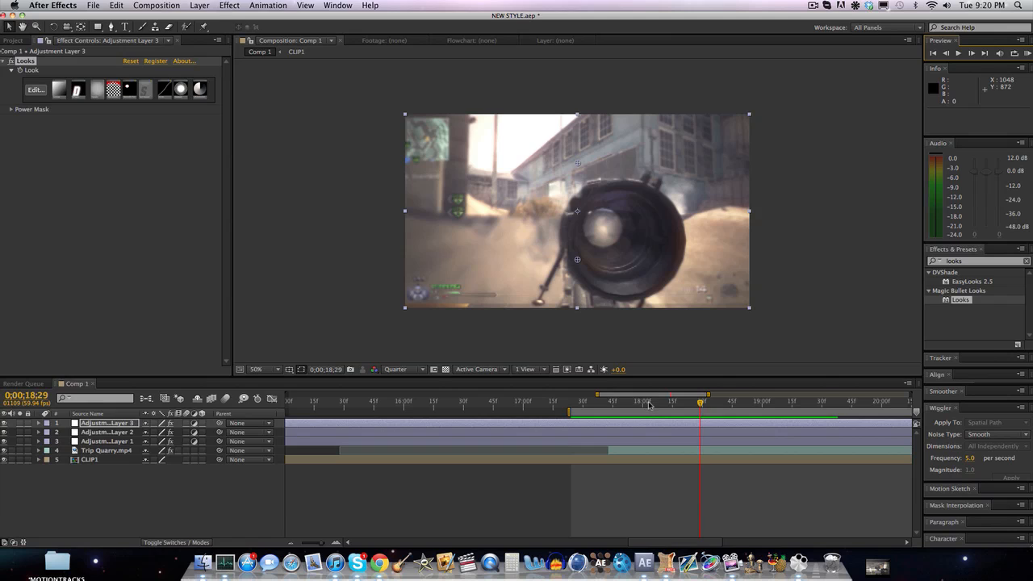
Reveal the keyframed properties of Trip Quarry.mp4, CLIP1 and Adjustment Layer 1 and examine their opacity, Twixtor Pro, Offset and Fast Blur animation.
left_click(104, 450)
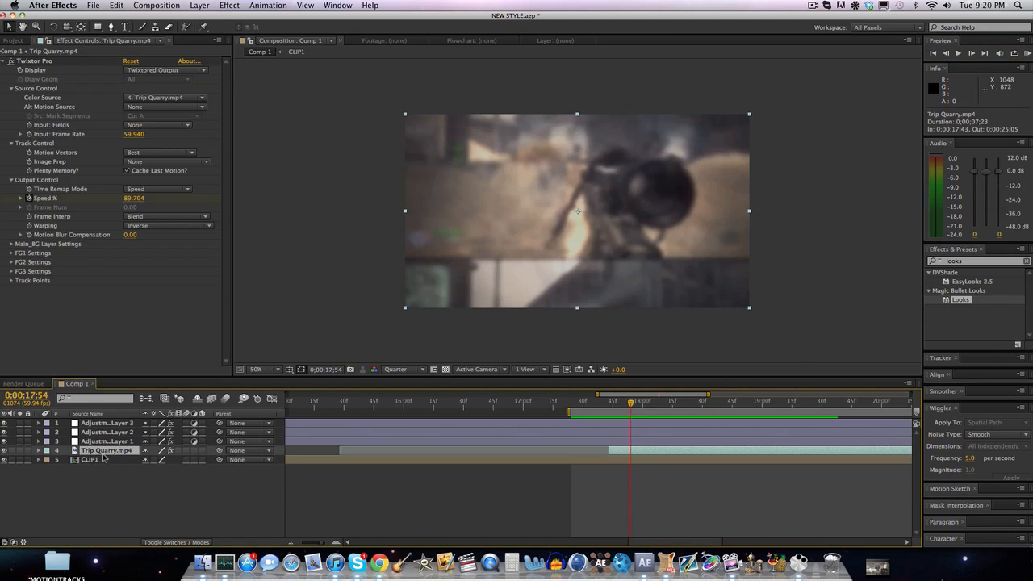
key("u")
left_click(104, 487)
key("u")
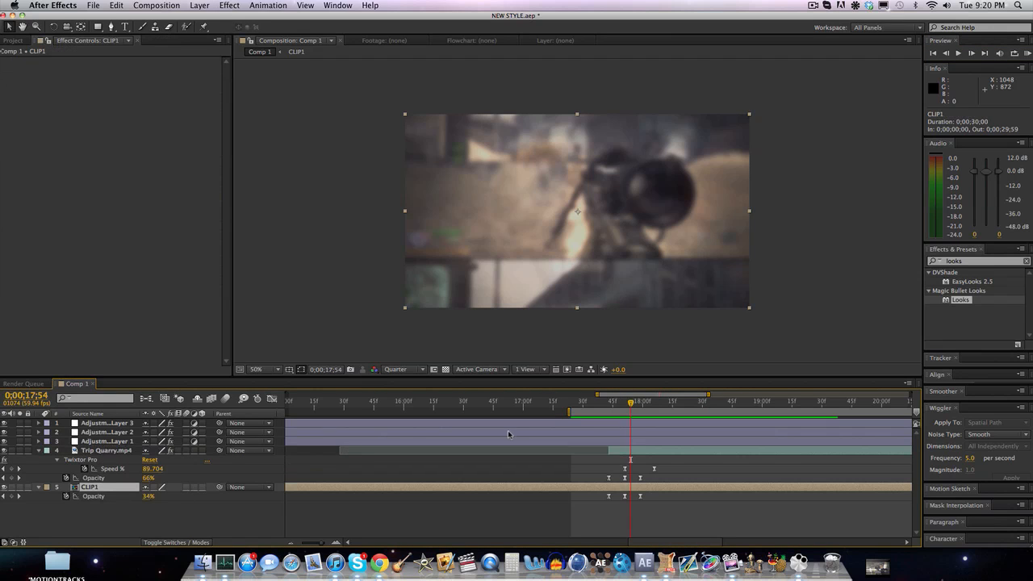
left_click(107, 442)
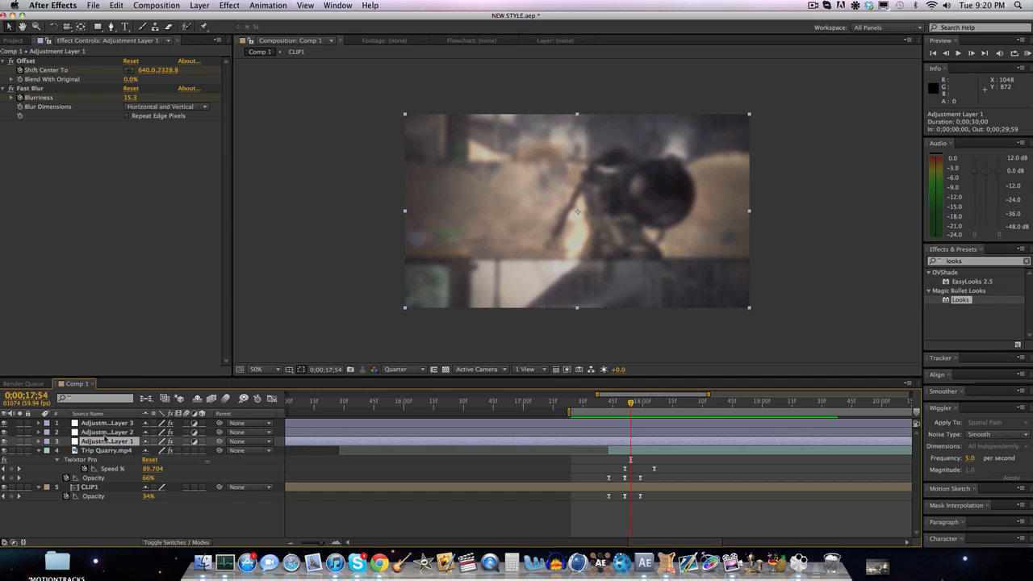
key("u")
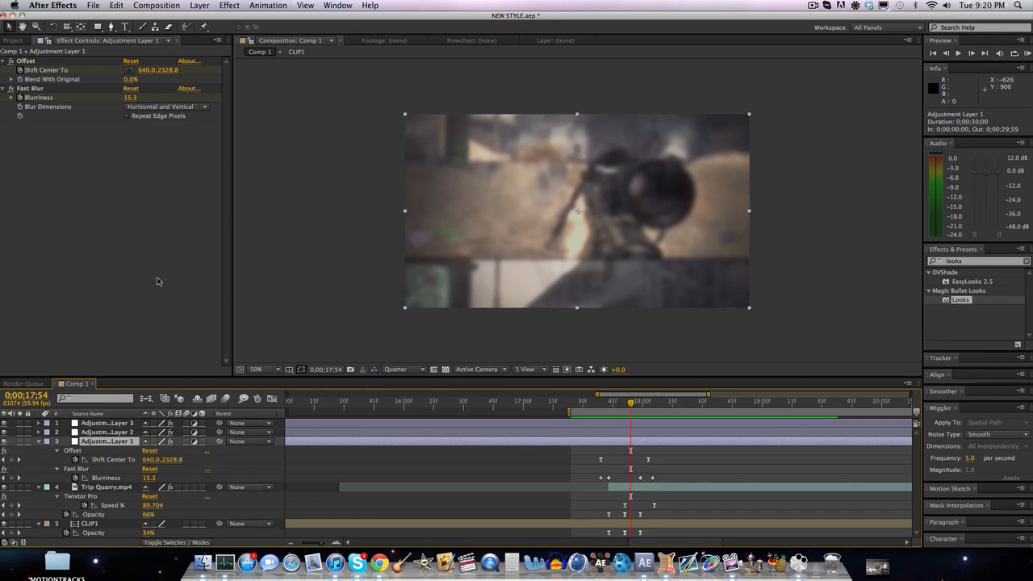
left_click(79, 450)
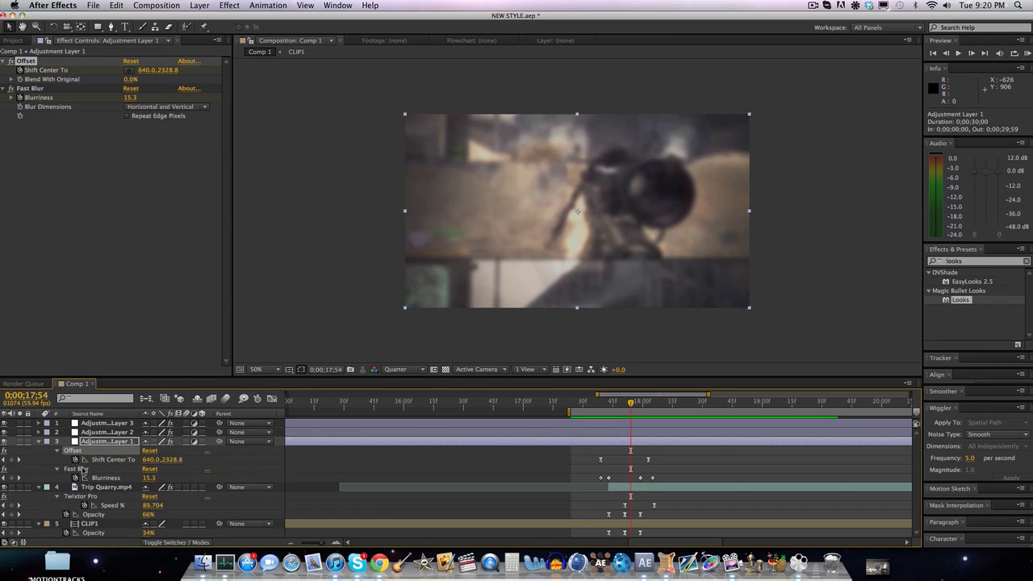
left_click(84, 469)
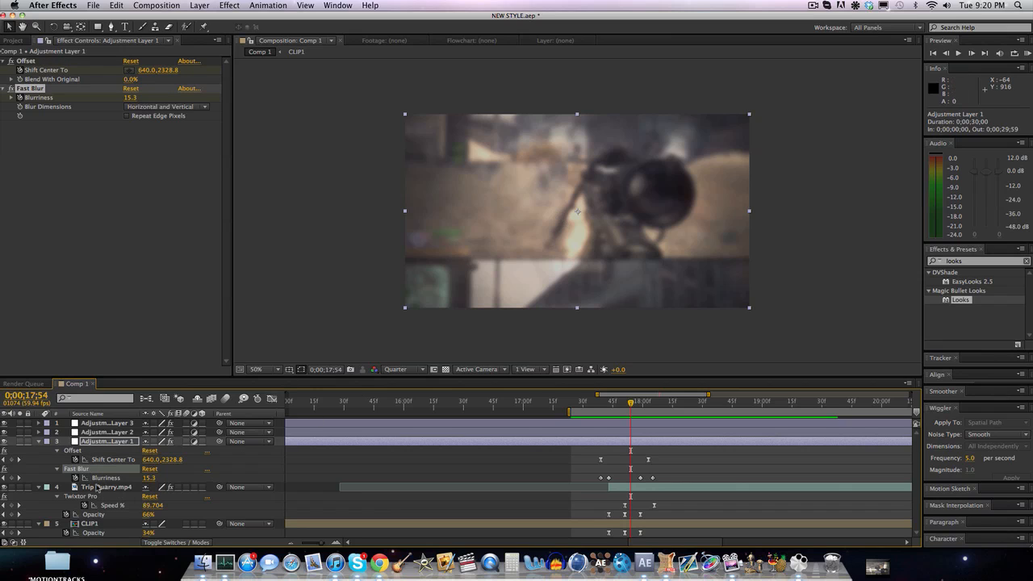
left_click(96, 488)
left_click(89, 532)
left_click(89, 524)
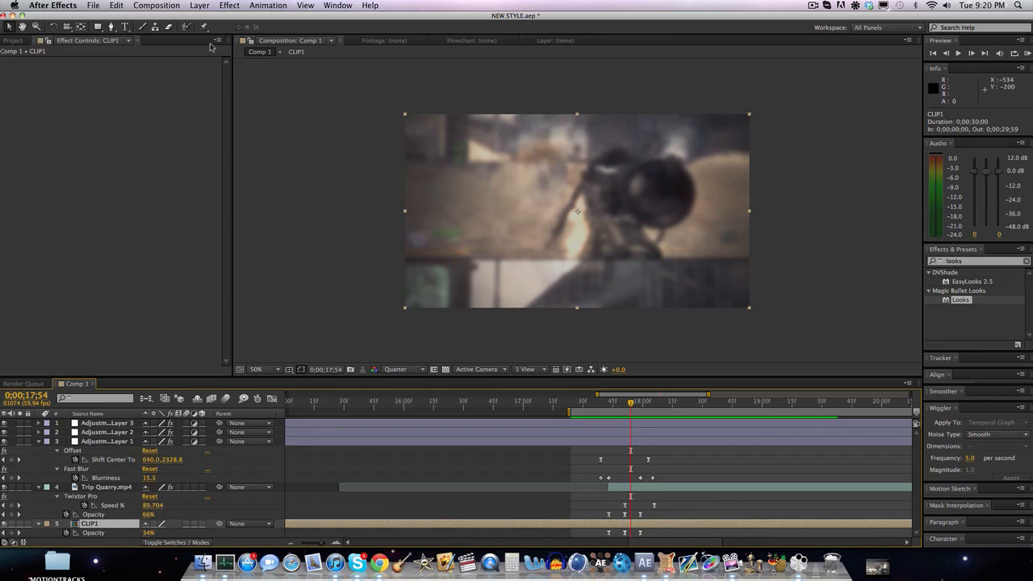
Create a new 1280 × 720 px composition at 59.94 fps with a 30-second duration.
left_click(157, 5)
left_click(158, 17)
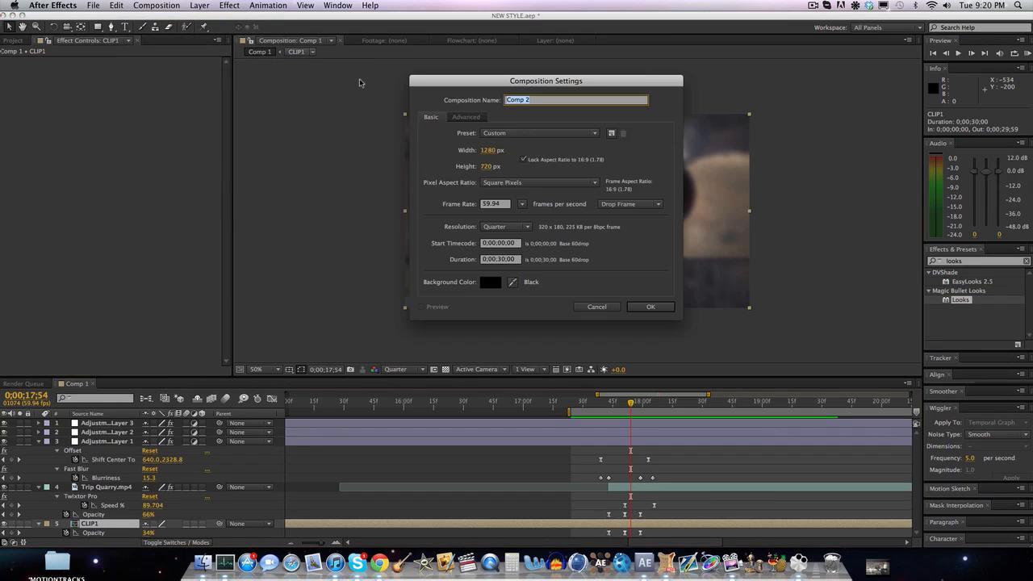
left_click(650, 307)
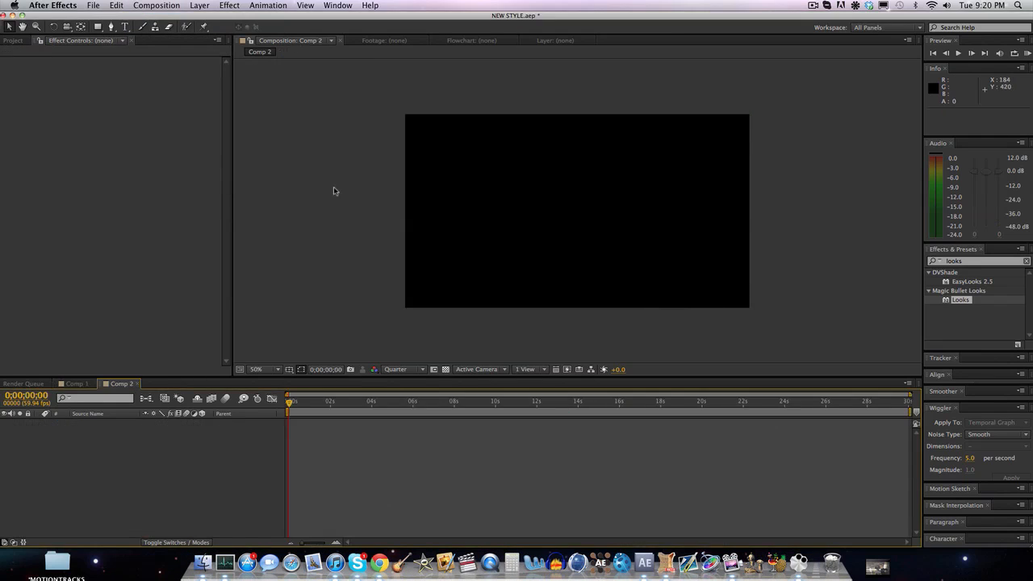
Add Trip Quarry.mp4 and 5 Man FFA Quad Feed.mp4 to the new composition, with the Quad Feed clip as the lower layer.
left_click(13, 40)
left_click_drag(43, 271, 50, 339)
left_click(50, 302)
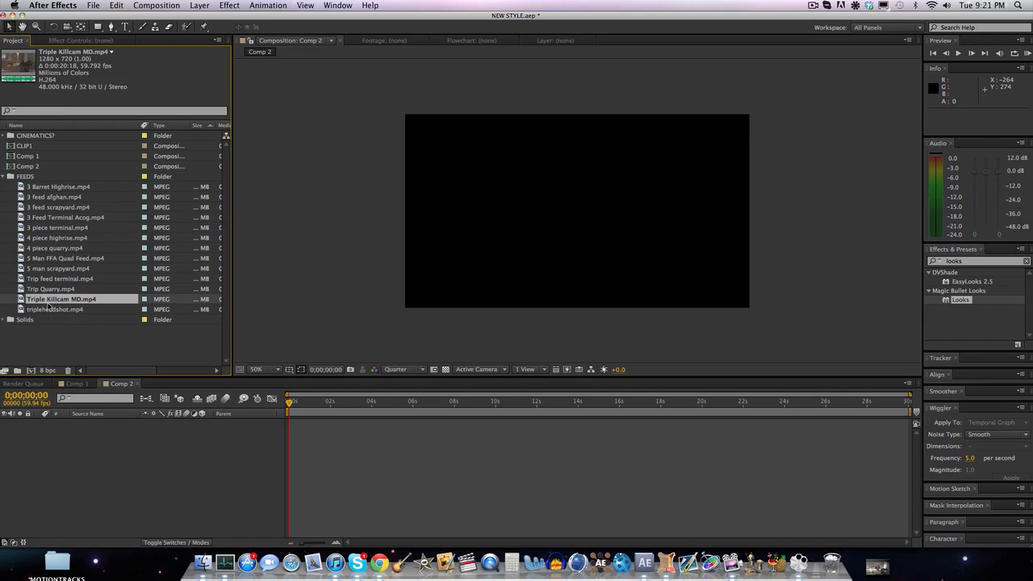
key("Down")
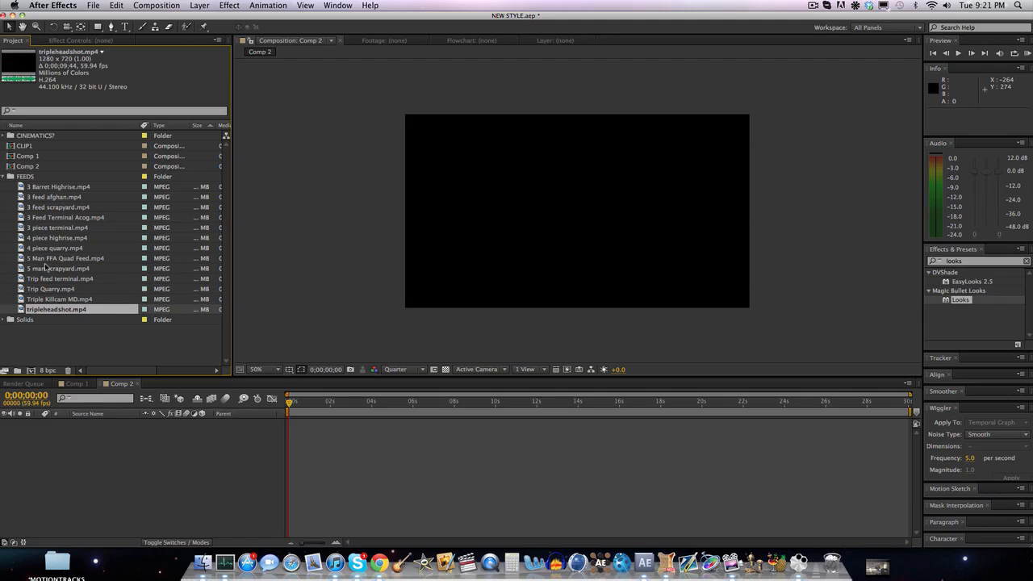
key("Up")
key("Up")
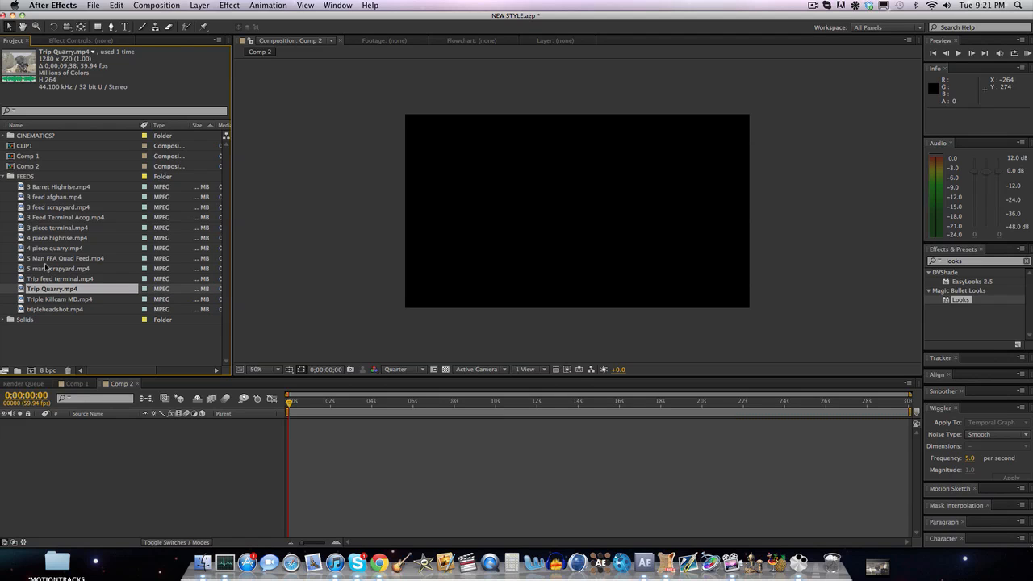
left_click_drag(45, 290, 152, 441)
left_click(49, 267)
left_click_drag(48, 260, 114, 459)
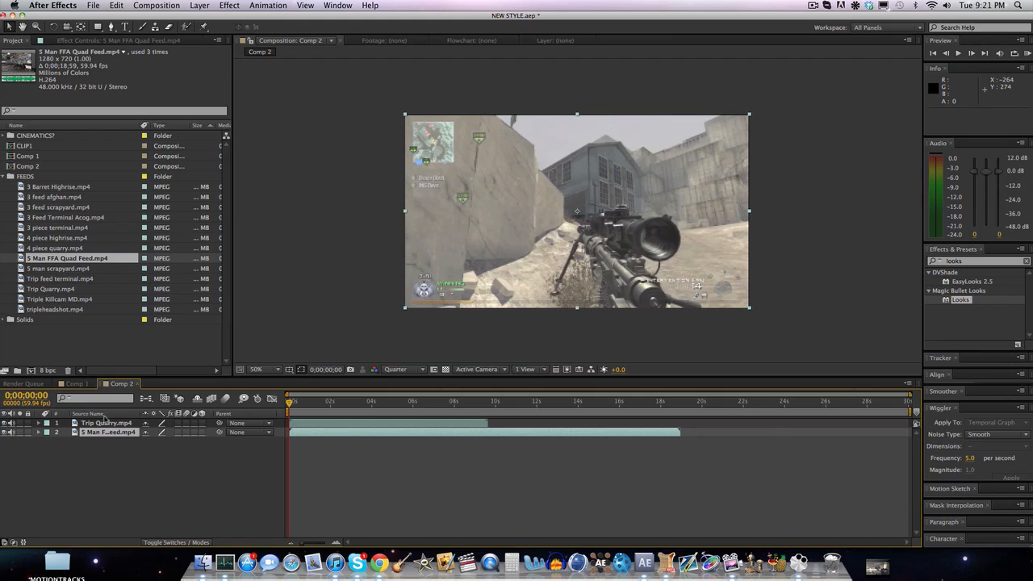
Move Trip Quarry.mp4 to start at about 9.6 seconds, keeping it the top layer, and shift the Quad Feed clip to end at 0;00;10;31.
left_click_drag(103, 424, 105, 438)
left_click_drag(364, 433, 560, 431)
left_click_drag(116, 433, 118, 421)
left_click(467, 408)
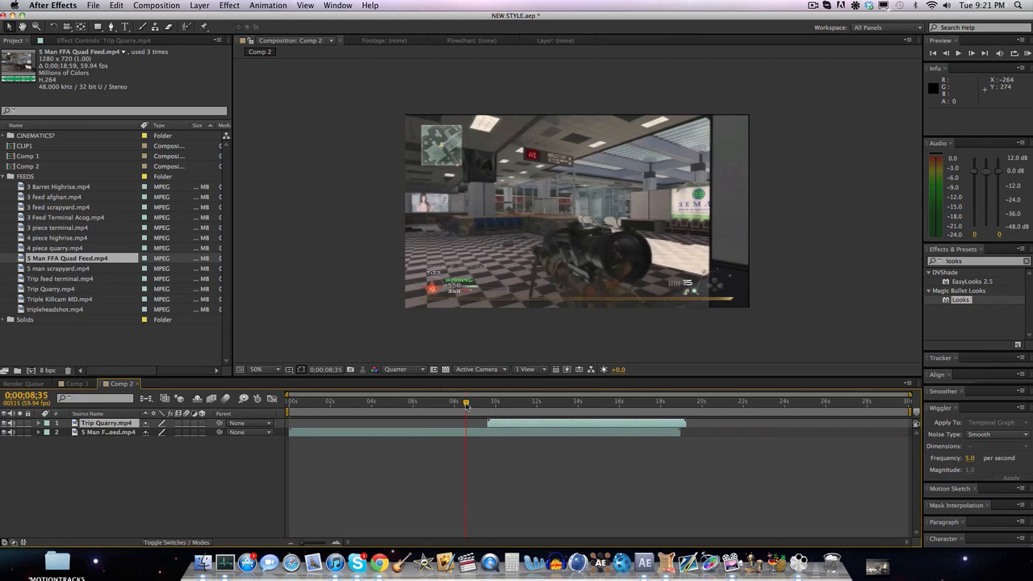
left_click_drag(468, 439, 358, 435)
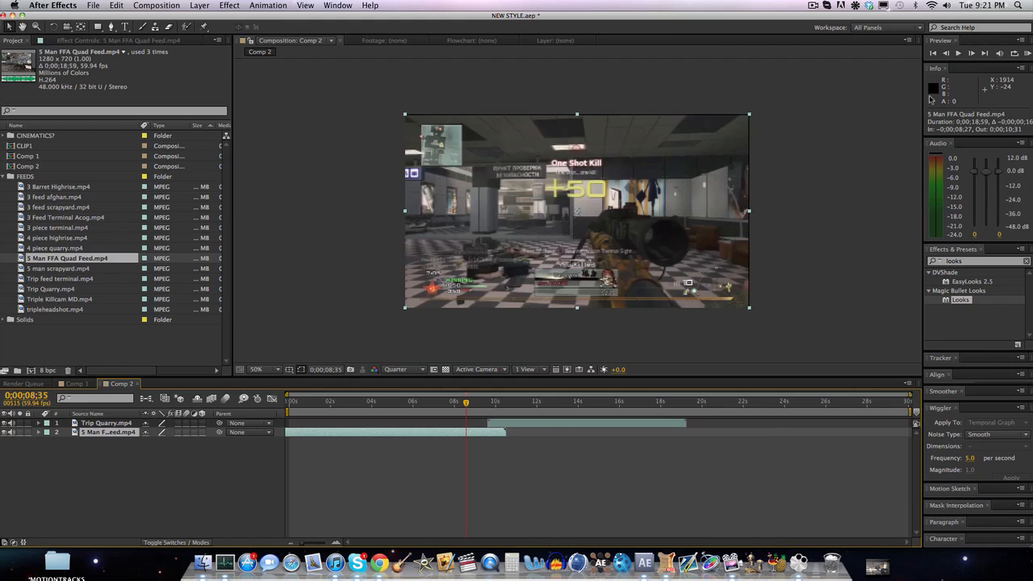
Split the 5 Man FFA Quad Feed layer at 0;00;08;16, just after the scope view ends.
left_click(946, 52)
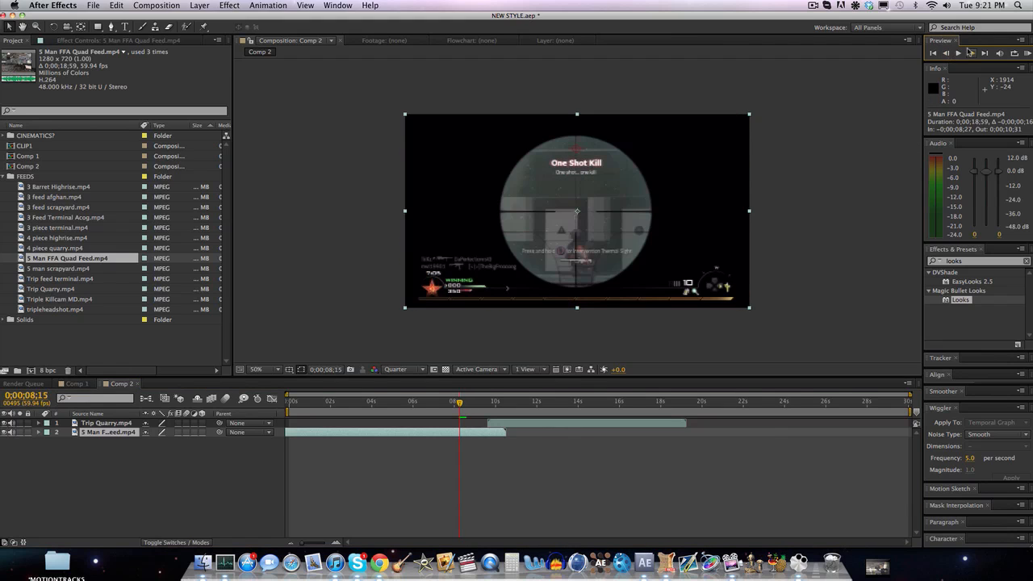
left_click(971, 53)
key("ctrl+shift+d")
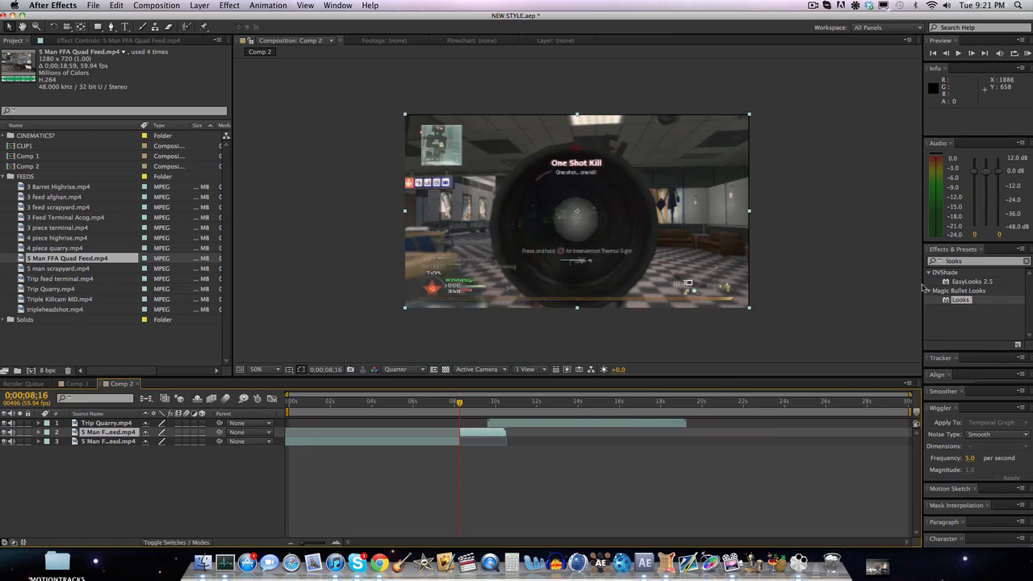
Apply Twixtor Pro to the second part of the split Quad Feed clip and set its input frame rate to 59.94.
left_click(983, 261)
type("twixtor")
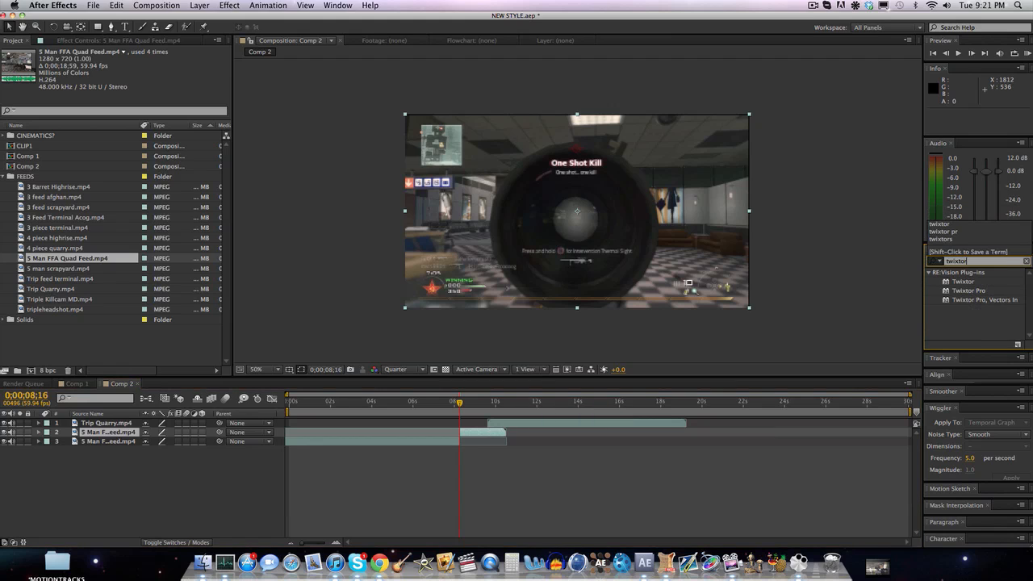
left_click_drag(980, 292, 474, 432)
left_click(135, 136)
type("59")
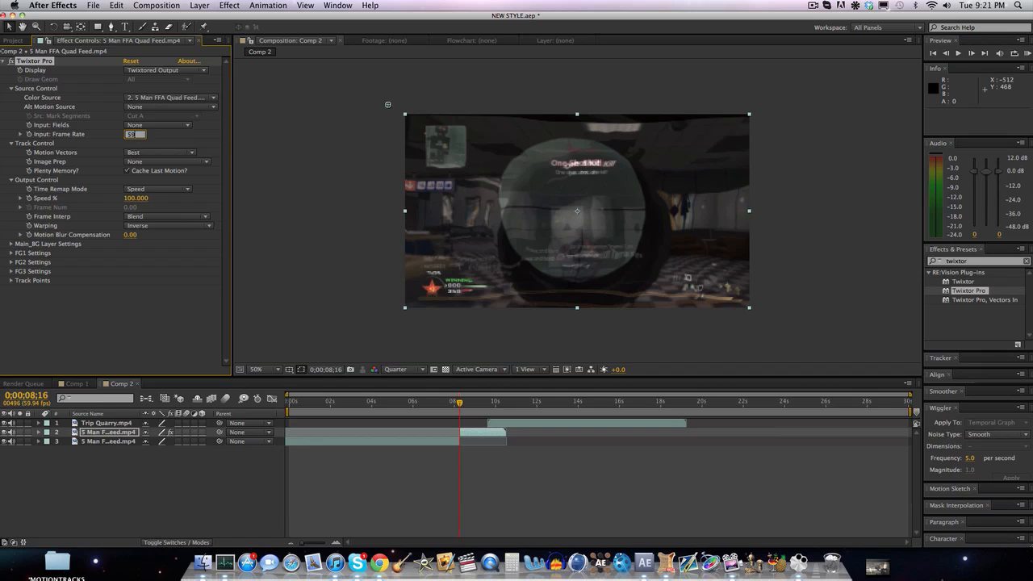
type(".94")
key("Return")
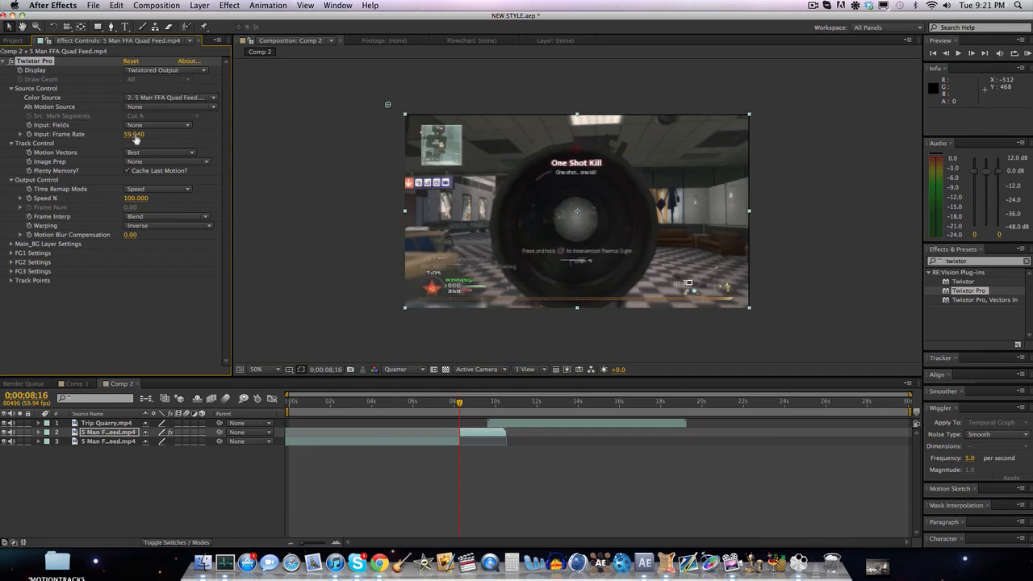
Keyframe Twixtor Pro's Speed % at 100 on 0;00;08;16 and at 1 on 0;00;08;31.
key("space")
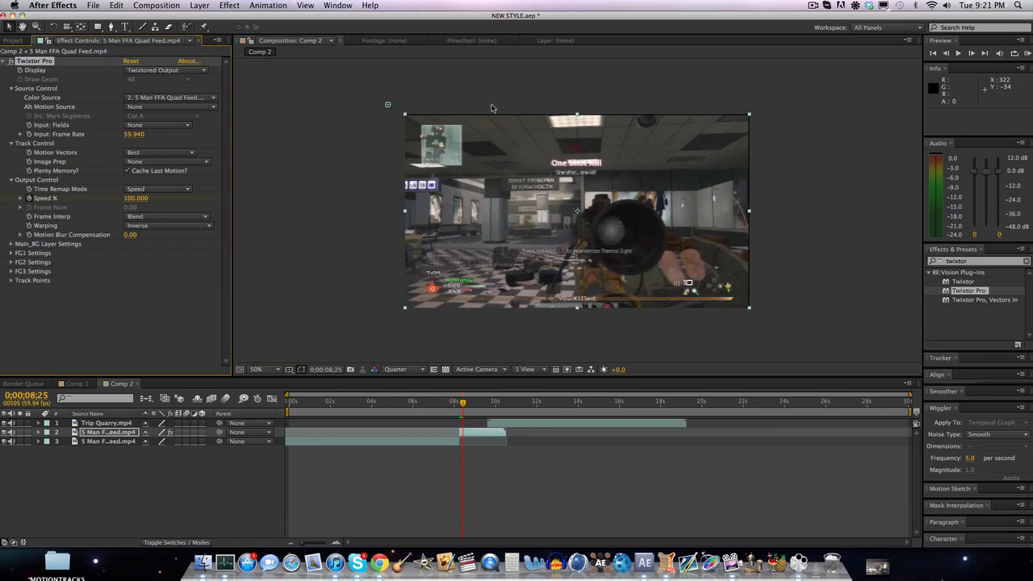
left_click(137, 199)
type("1")
key("Return")
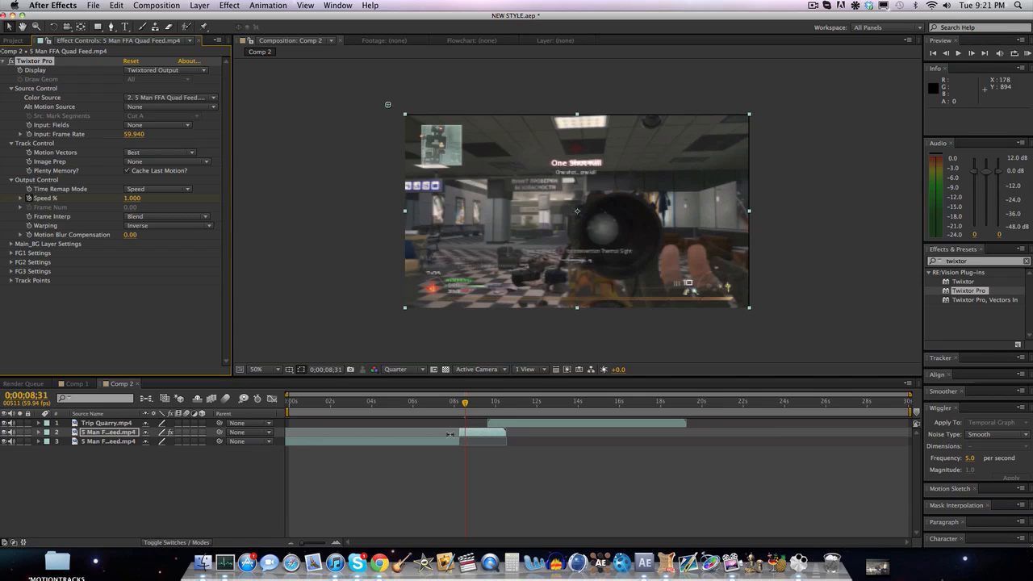
Reveal the Speed % keyframes on the second Quad Feed part and apply Easy Ease to them.
key("u")
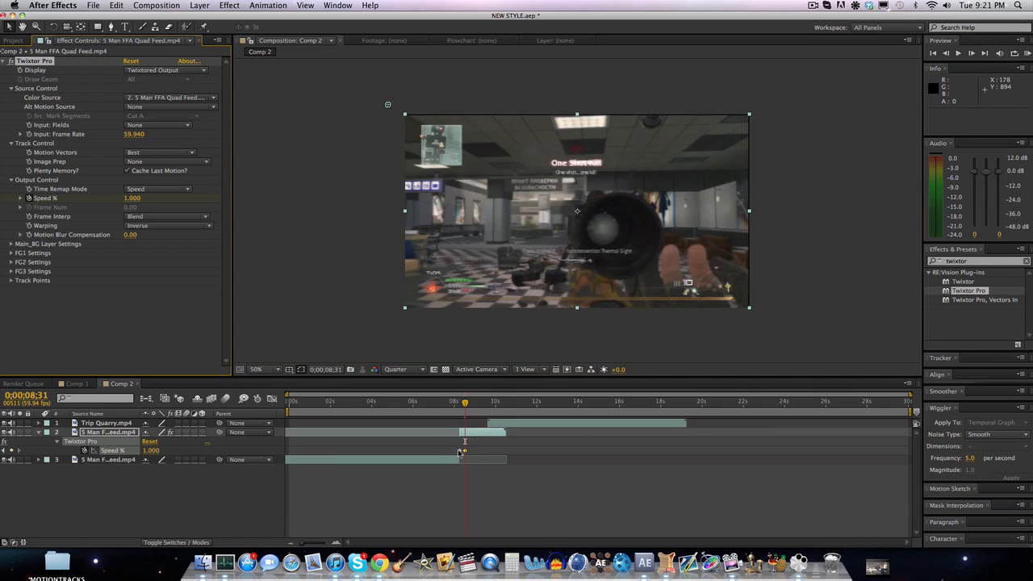
right_click(461, 452)
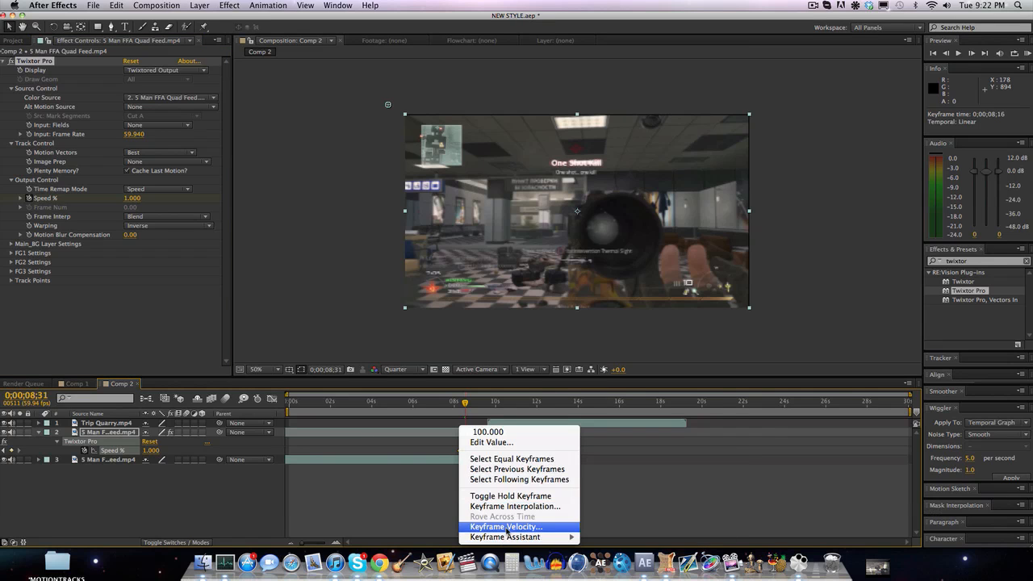
mouse_move(514, 536)
left_click(611, 475)
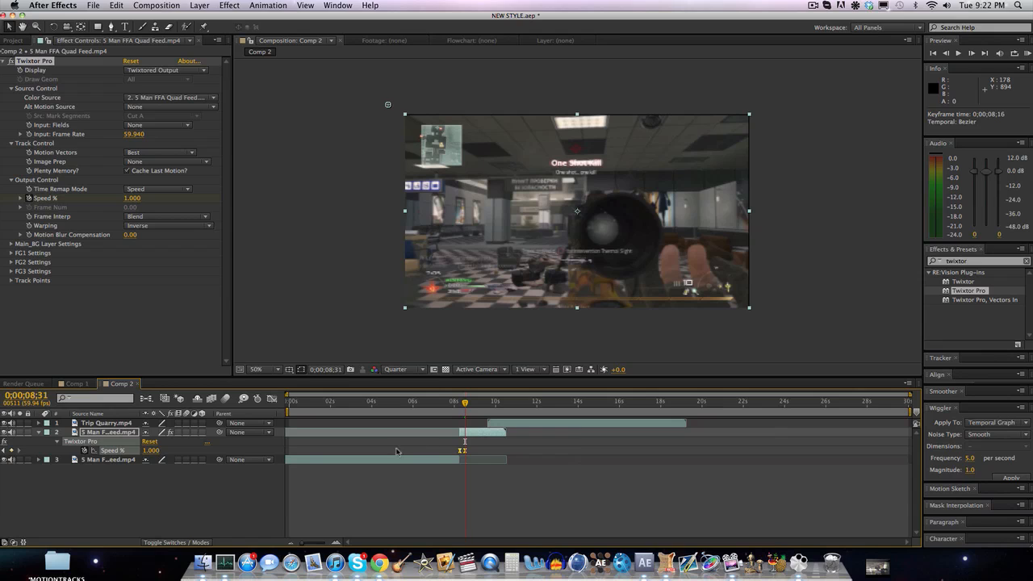
Pre-compose the two 5 Man FFA Quad Feed layers into a composition named CLIP1.
left_click(404, 461, "shift")
right_click(403, 460)
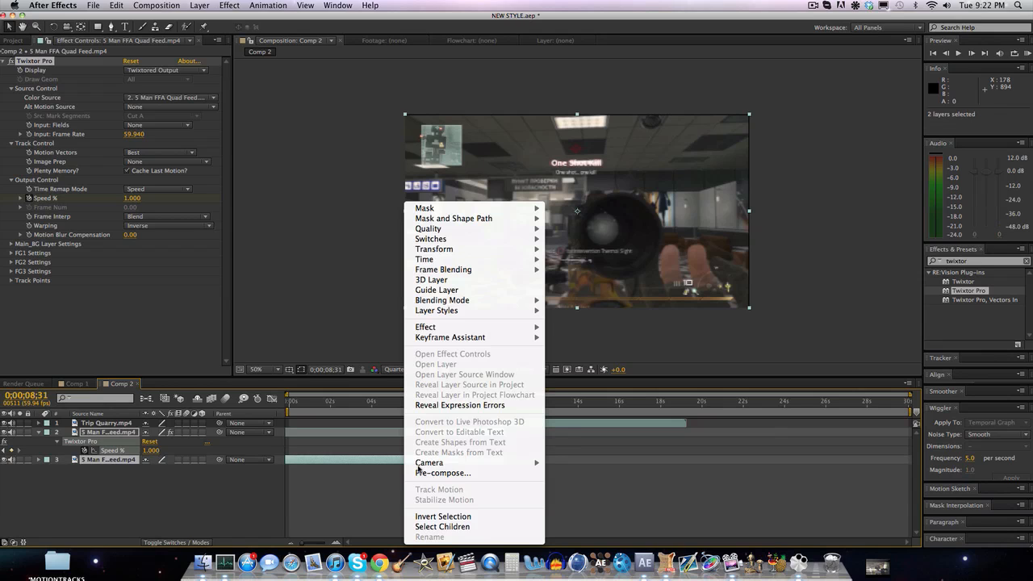
left_click(444, 473)
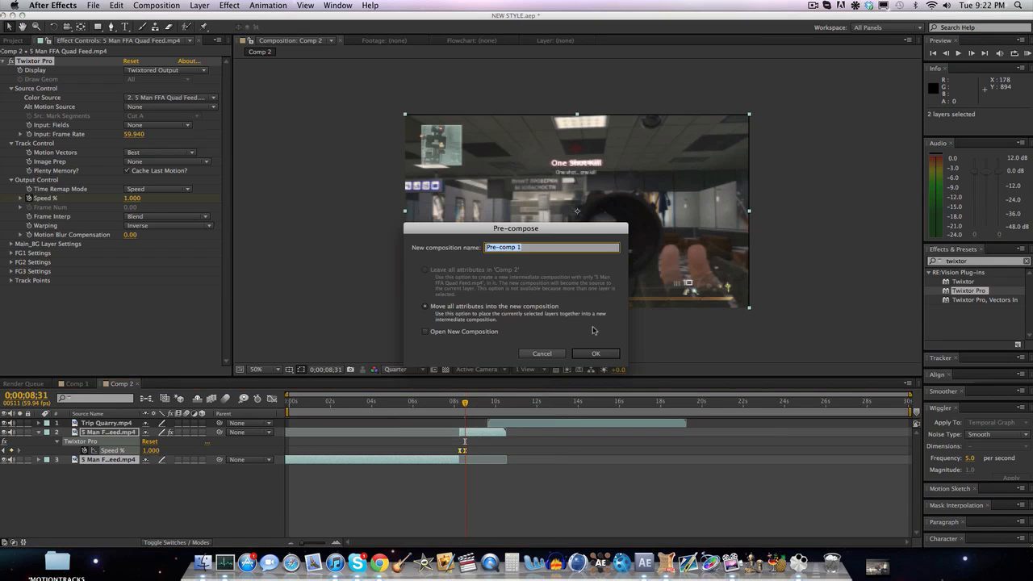
type("CLIP1")
key("Return")
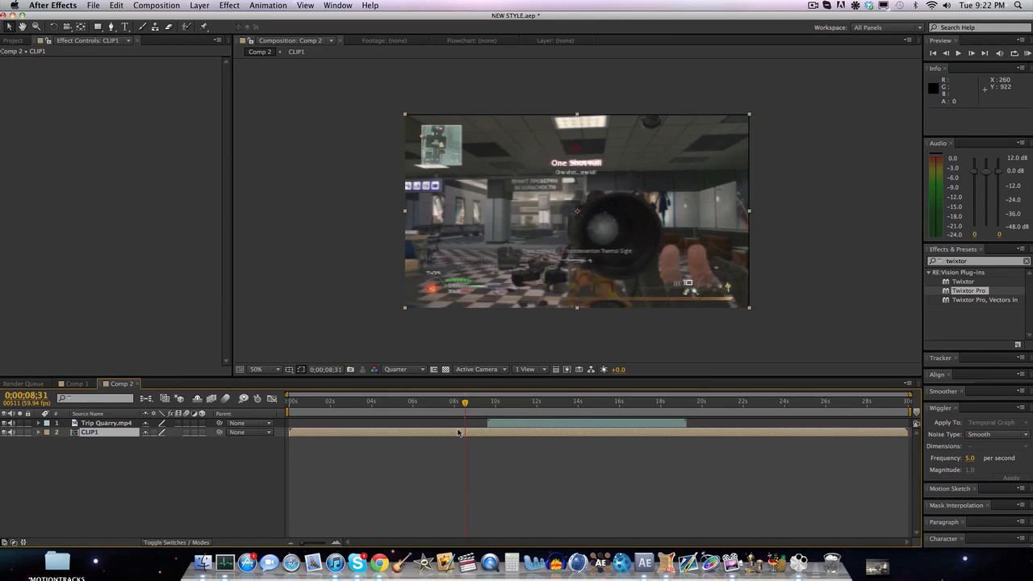
Add 100% opacity keyframes to the CLIP1 layer at 0;00;08;31, 0;00;08;39 and 0;00;08;47.
key("t")
left_click(67, 441)
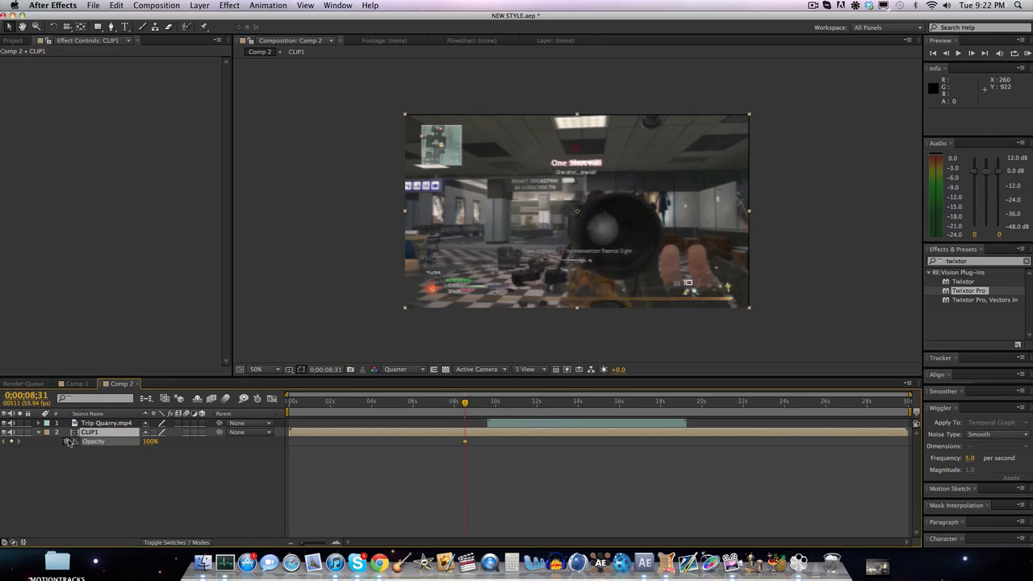
left_click(1024, 51)
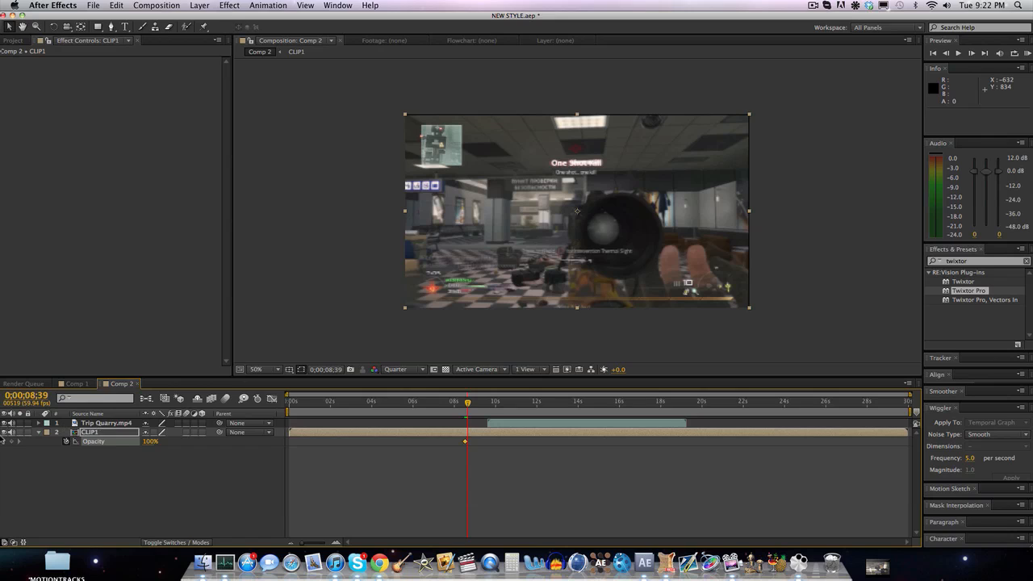
left_click(12, 442)
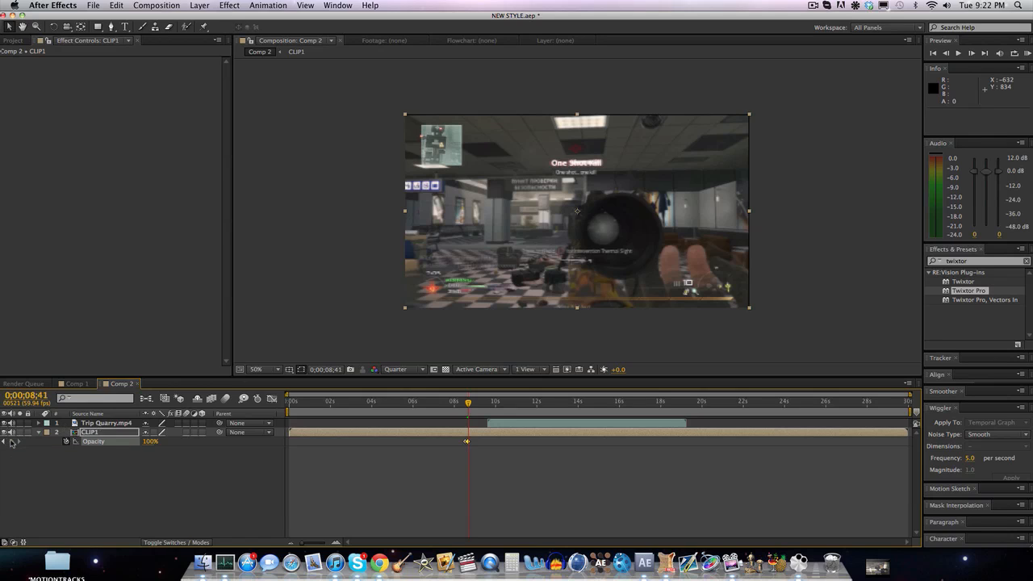
key("Page_Down")
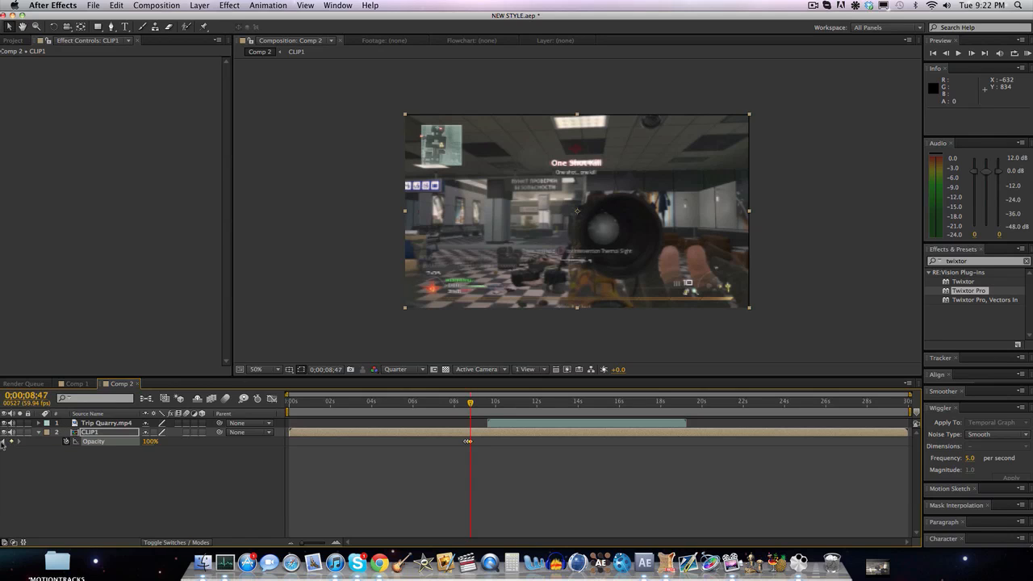
Set CLIP1's Opacity keyframes to 0% at 0;00;08;47 and 50% at 0;00;08;39.
left_click(153, 443)
left_click(152, 441)
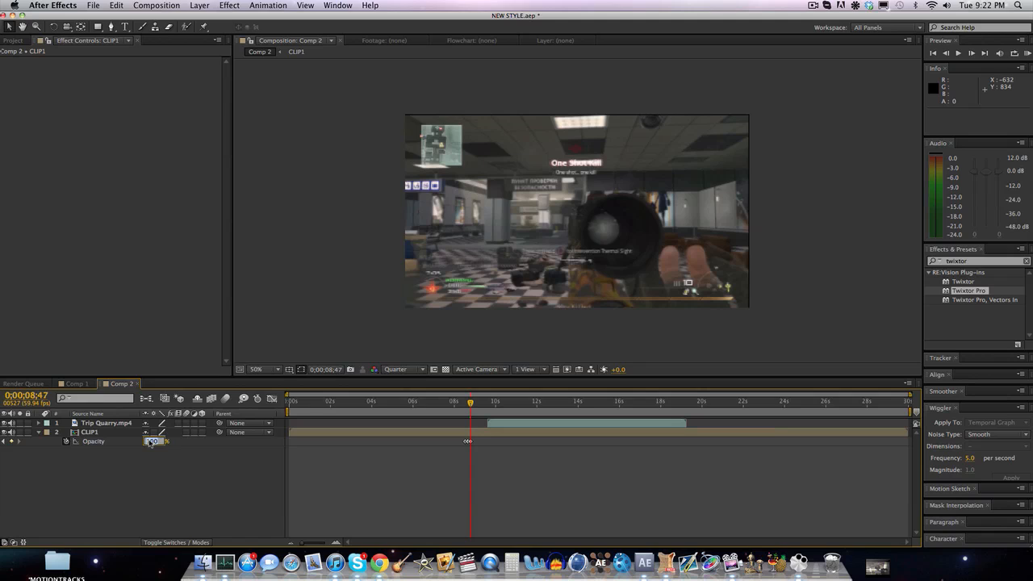
type("0")
key("Return")
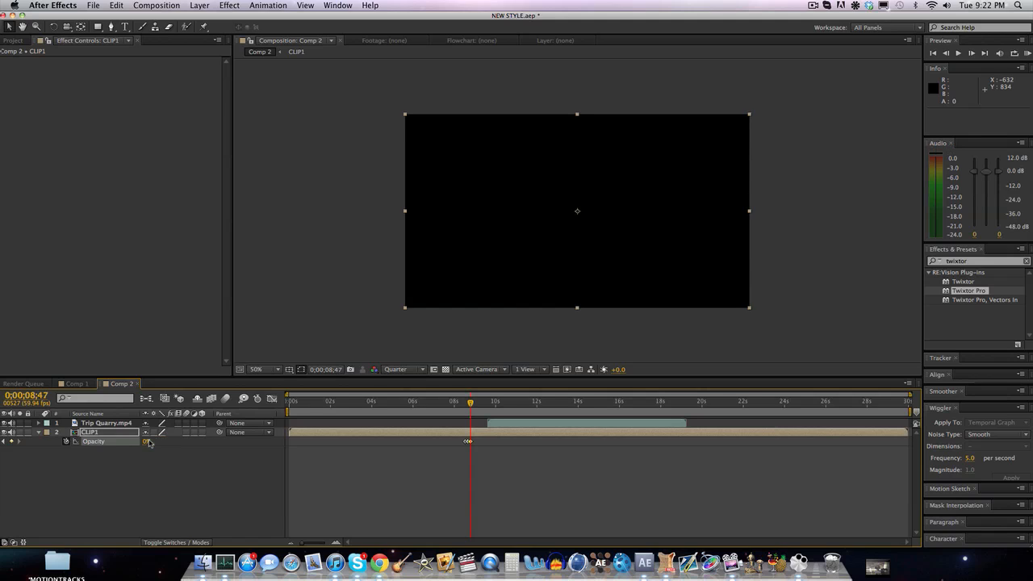
left_click(3, 442)
left_click(146, 442)
type("50")
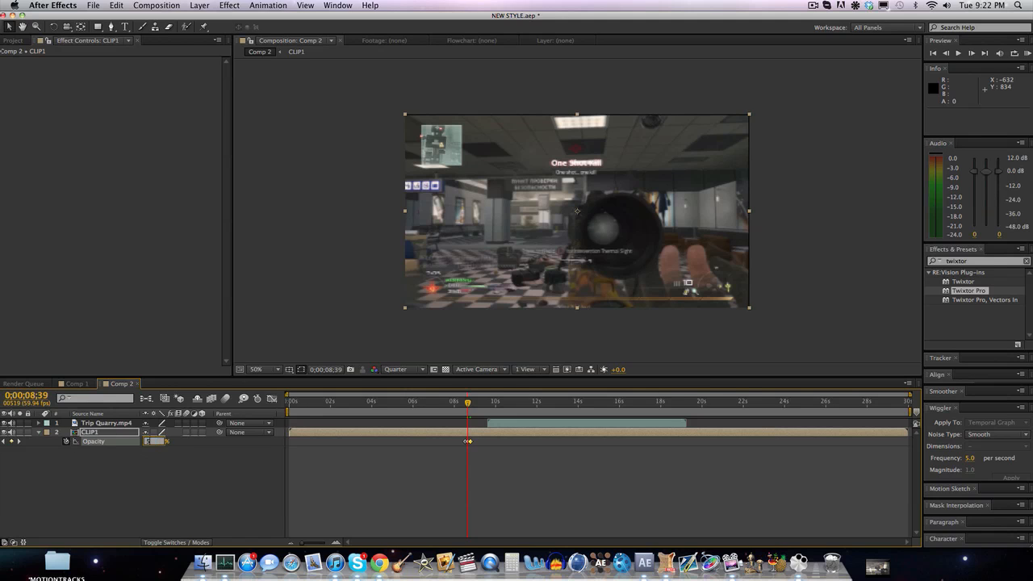
key("Return")
Shift Trip Quarry.mp4 earlier in the timeline, split it at 0;00;08;31 and delete the part before the cut.
left_click(3, 442)
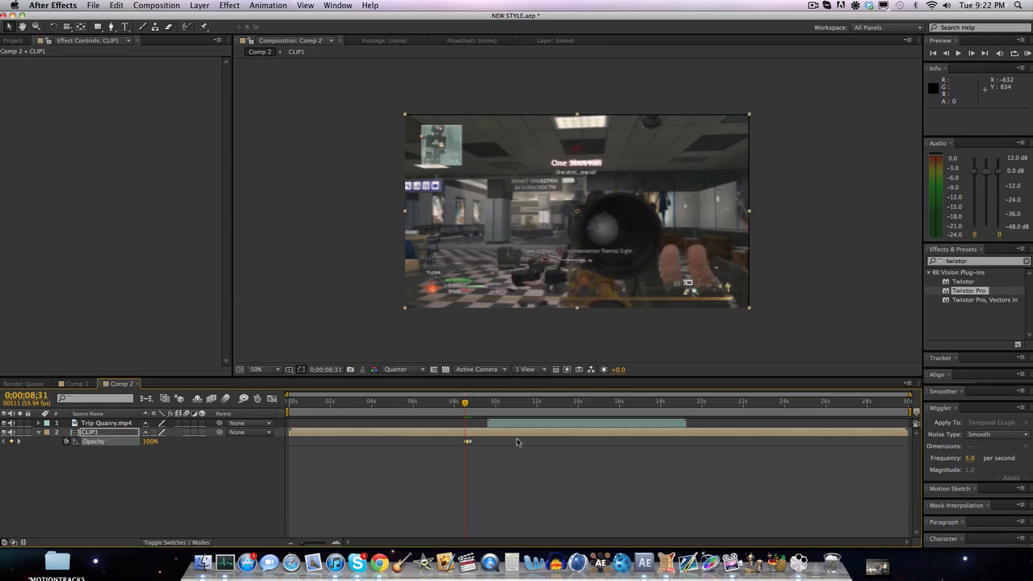
left_click_drag(512, 426, 463, 421)
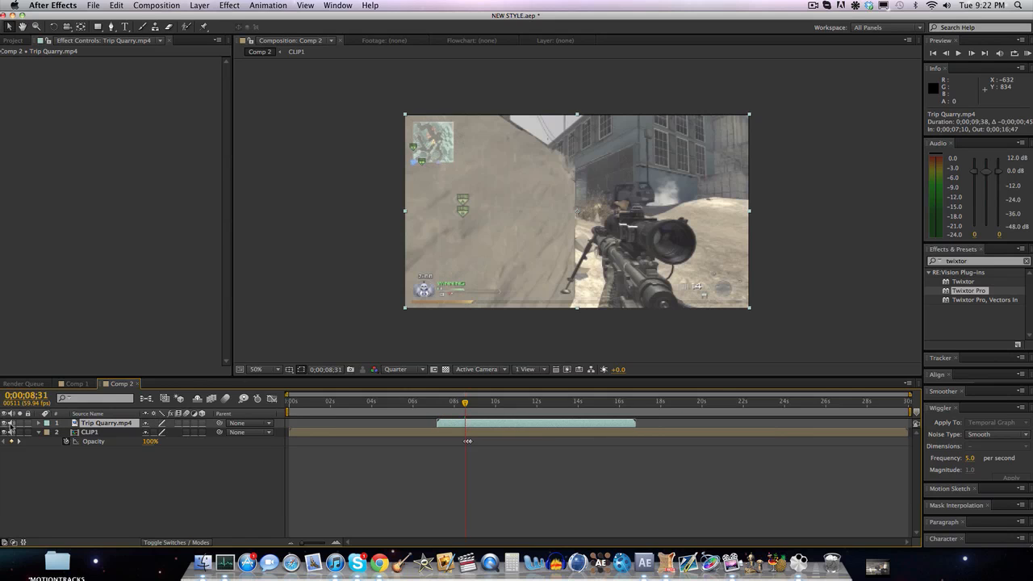
left_click_drag(465, 424, 445, 426)
left_click(971, 53)
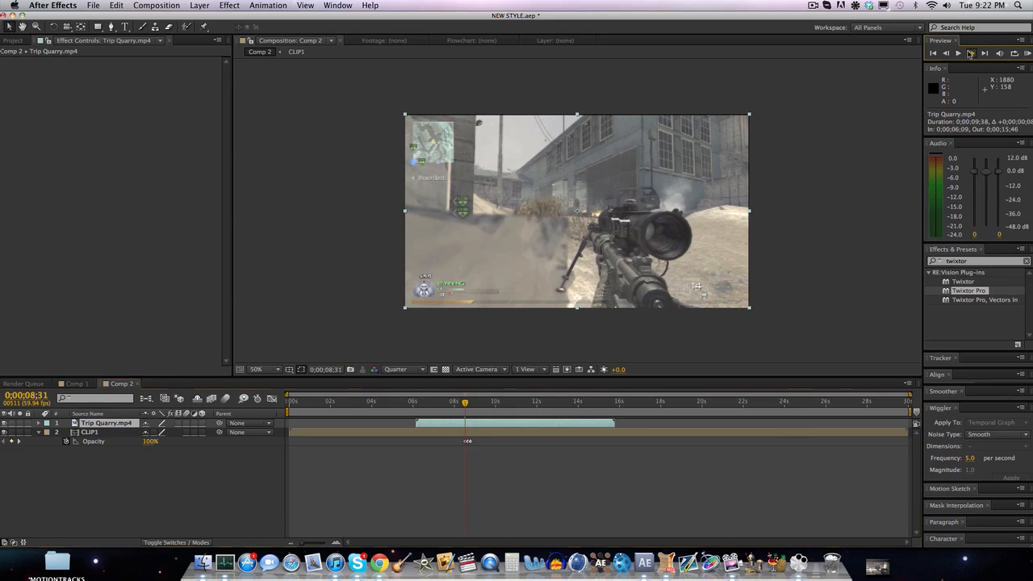
left_click(946, 53)
key("super+shift+d")
left_click(440, 433)
key("Delete")
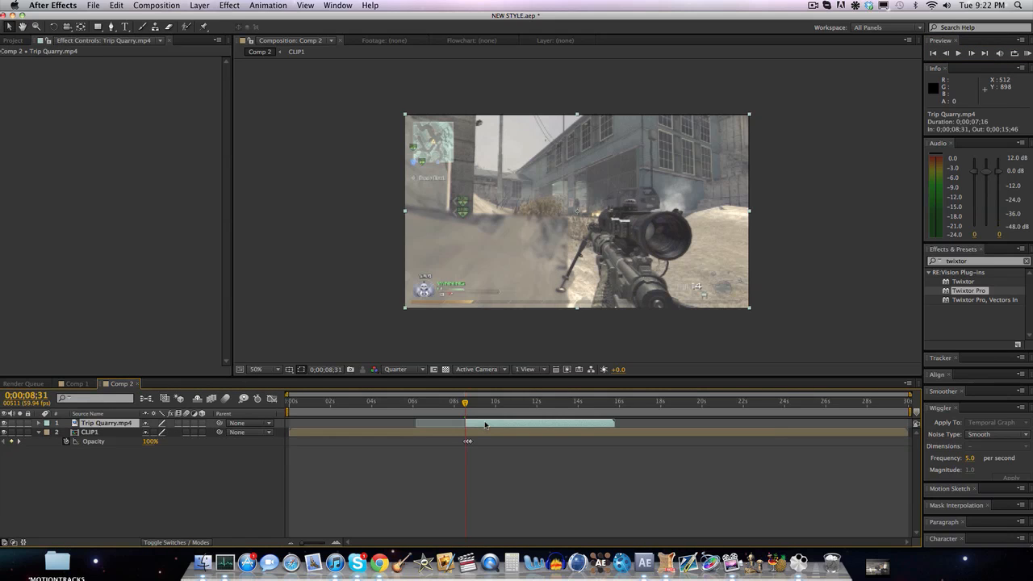
Keyframe Trip Quarry.mp4's Opacity at 0% on 0;00;08;31, 50% on 0;00;08;39 and 100% on 0;00;08;47.
key("t")
left_click(66, 432)
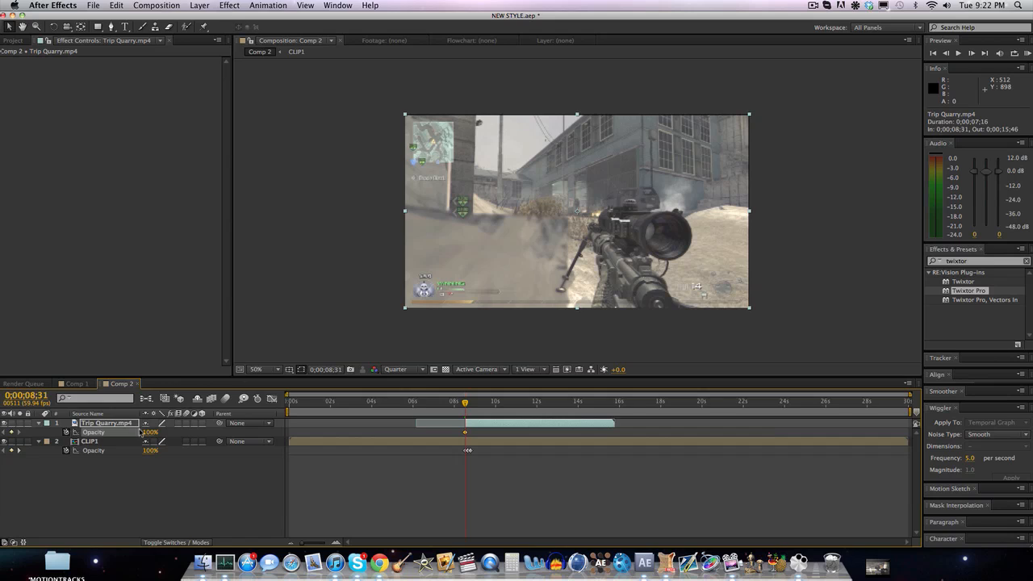
left_click_drag(148, 433, 52, 443)
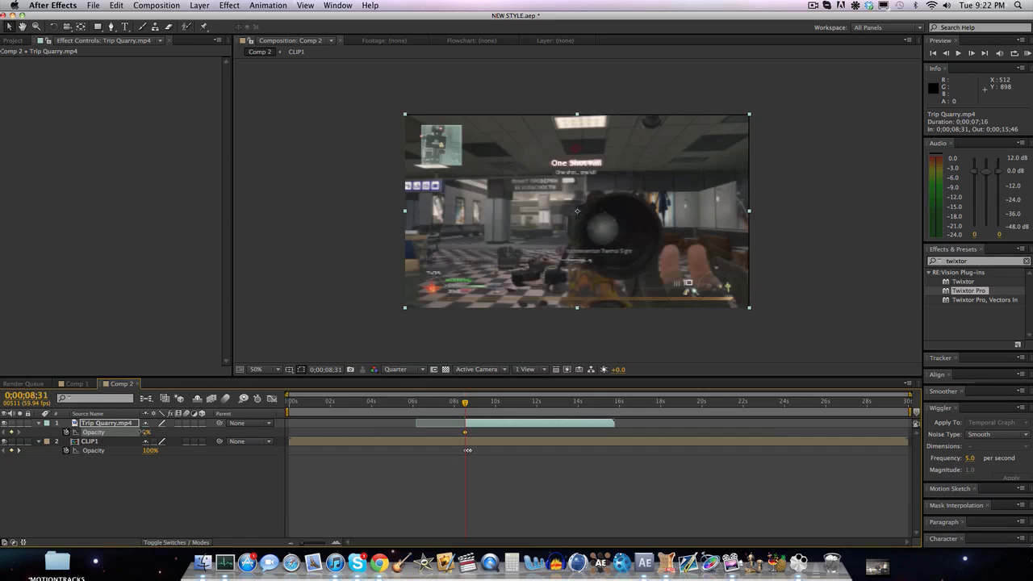
left_click(19, 451)
left_click(146, 432)
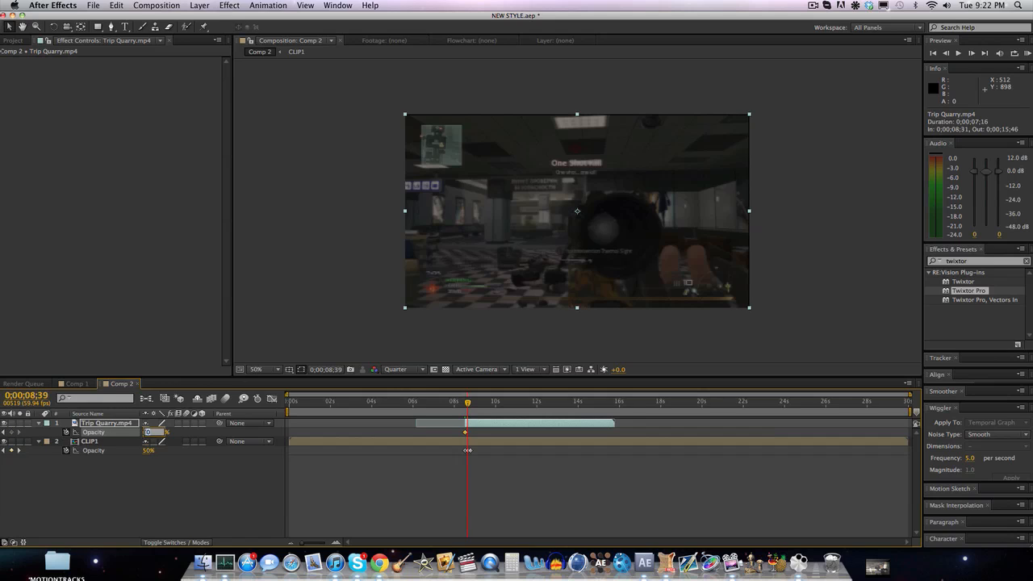
type("50")
key("Return")
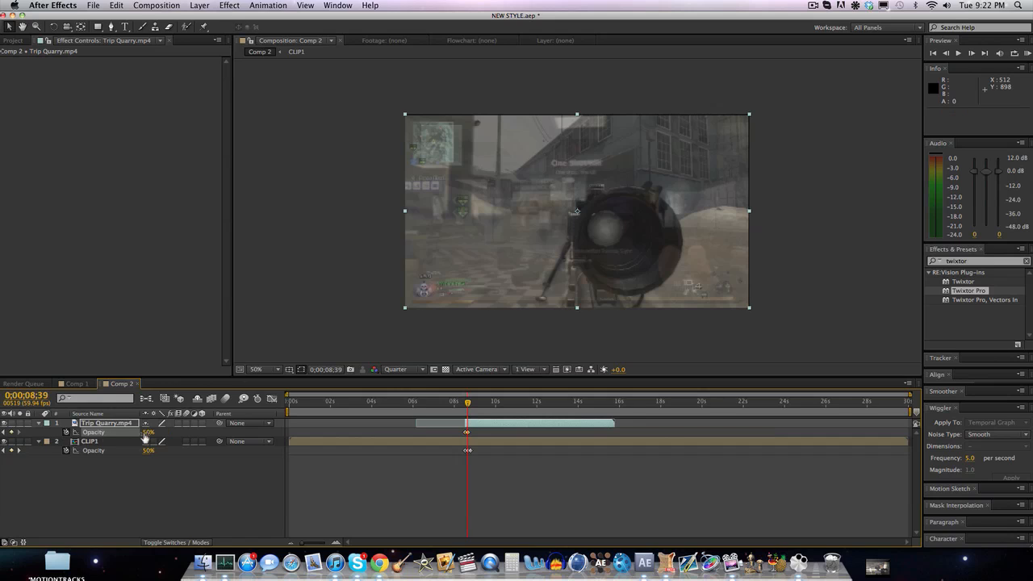
left_click(18, 451)
left_click(148, 432)
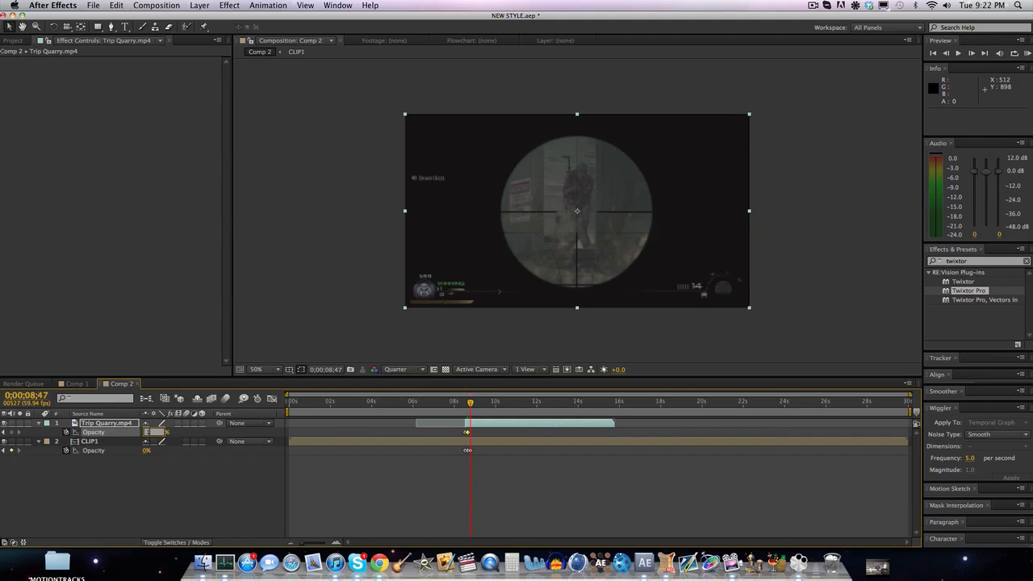
type("100")
key("Return")
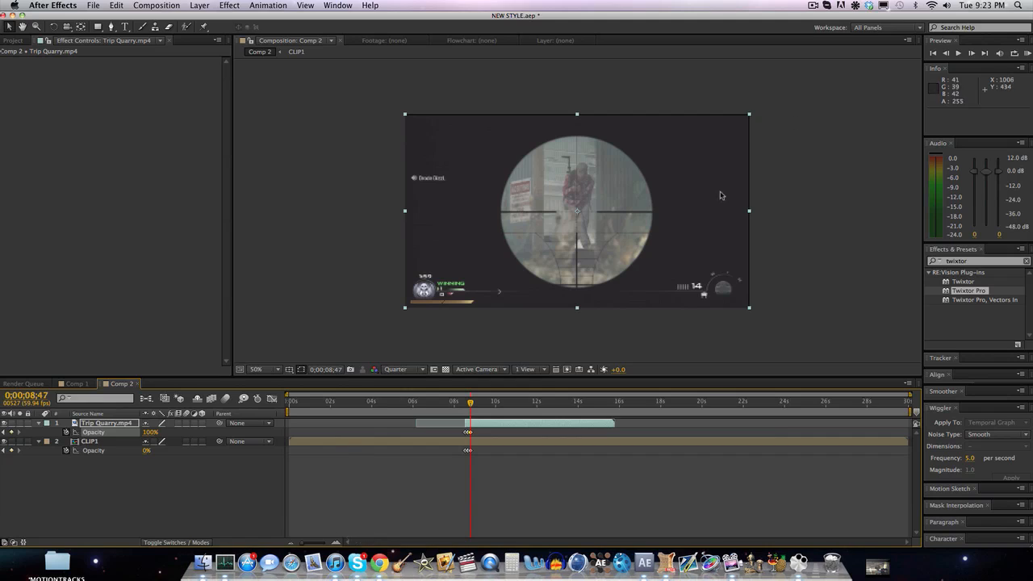
Return to the start of the crossfade at 0;00;08;31 and add an adjustment layer above both clips.
left_click(947, 53)
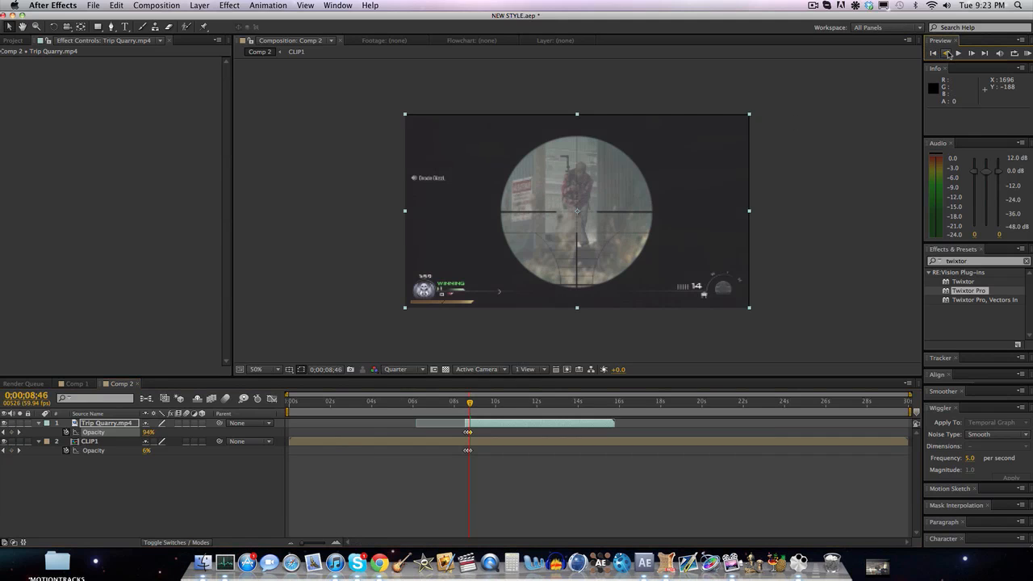
left_click(972, 53)
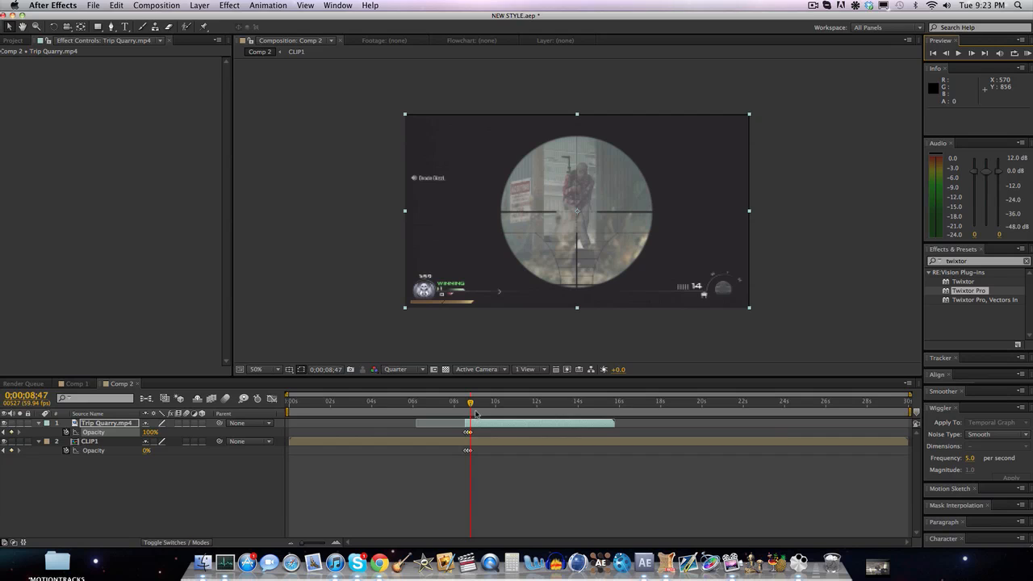
left_click_drag(473, 407, 465, 406)
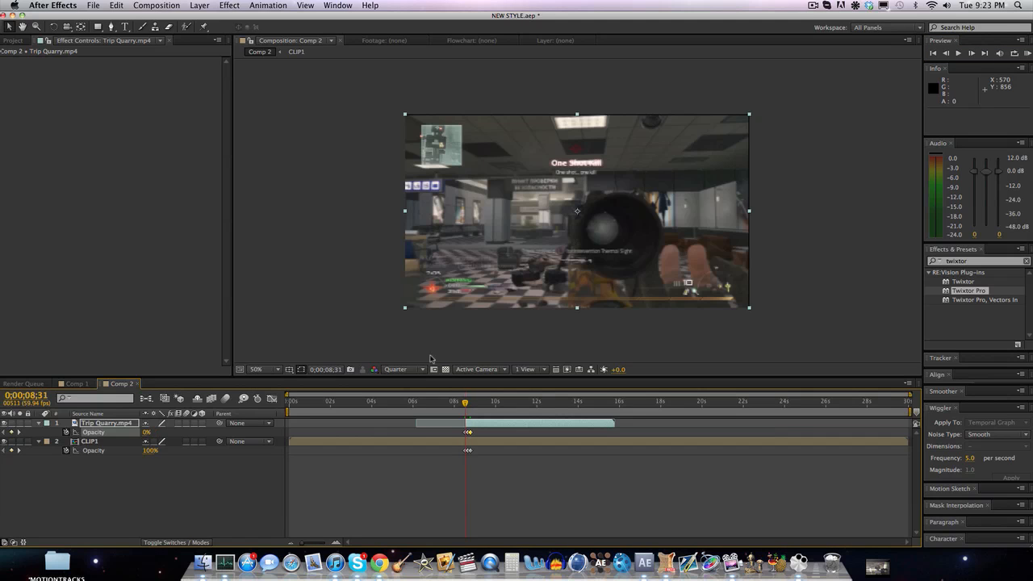
left_click(199, 5)
mouse_move(242, 18)
left_click(367, 82)
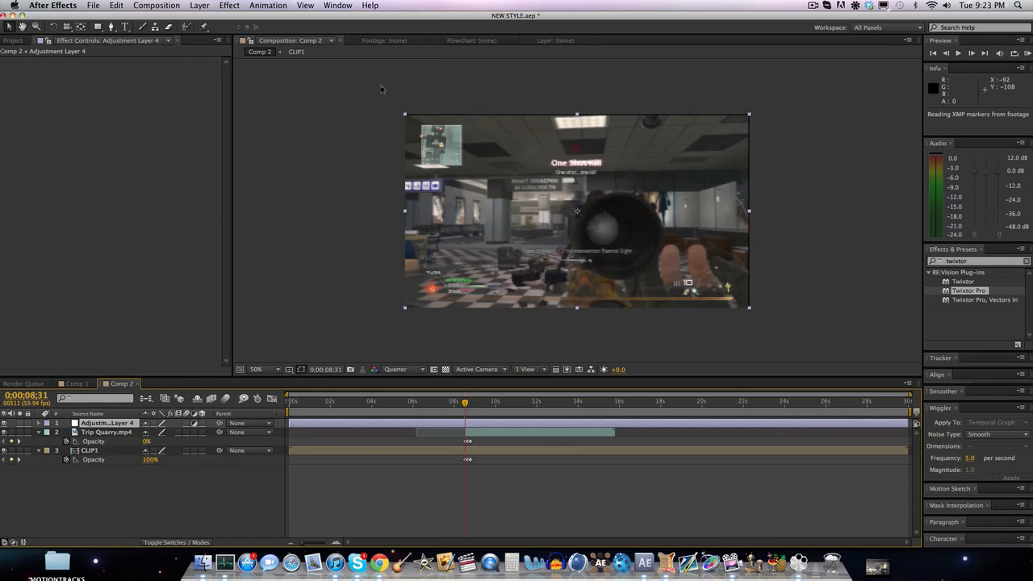
Apply Twixtor Pro to Trip Quarry.mp4 and set its input frame rate to 59.94.
left_click(115, 432)
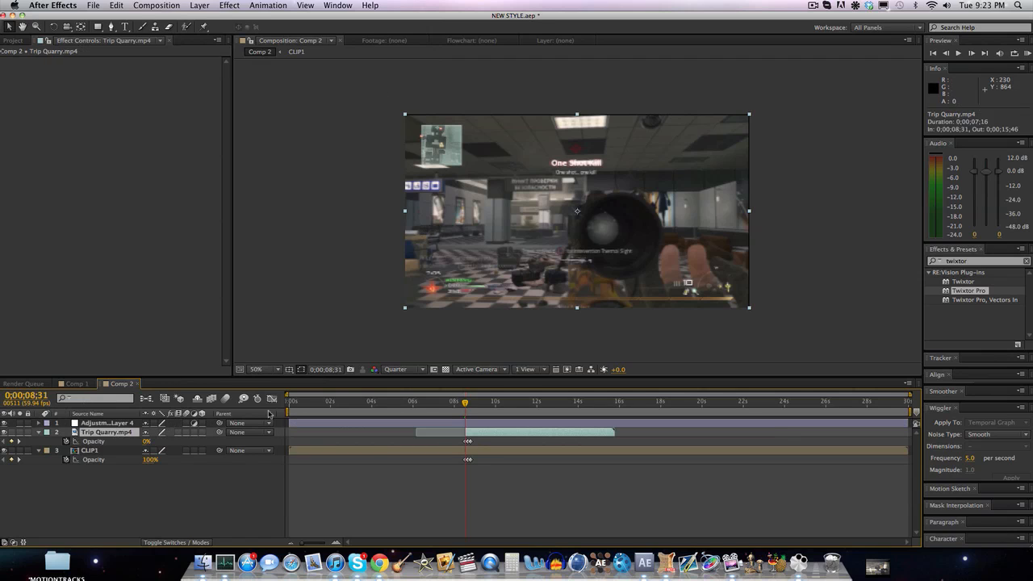
left_click_drag(465, 406, 466, 406)
left_click_drag(976, 291, 485, 434)
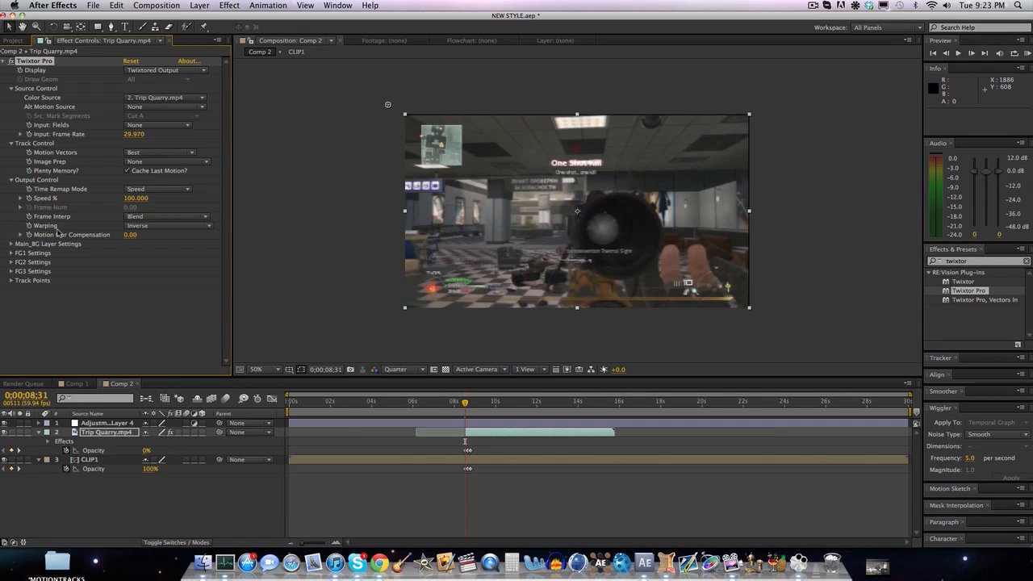
left_click(135, 134)
type("59.94")
key("Return")
Keyframe Trip Quarry.mp4's Twixtor Speed % at 100 on 0;00;08;31 and at 1 on 0;00;08;46.
key("Page_Down")
key("Page_Down")
key("Page_Down")
key("Page_Down")
key("Page_Down")
key("Page_Down")
key("Page_Down")
key("Page_Down")
key("Page_Down")
key("Page_Down")
key("Page_Down")
key("Page_Down")
key("Page_Down")
key("Page_Down")
key("Page_Down")
left_click(134, 199)
type("1")
key("Return")
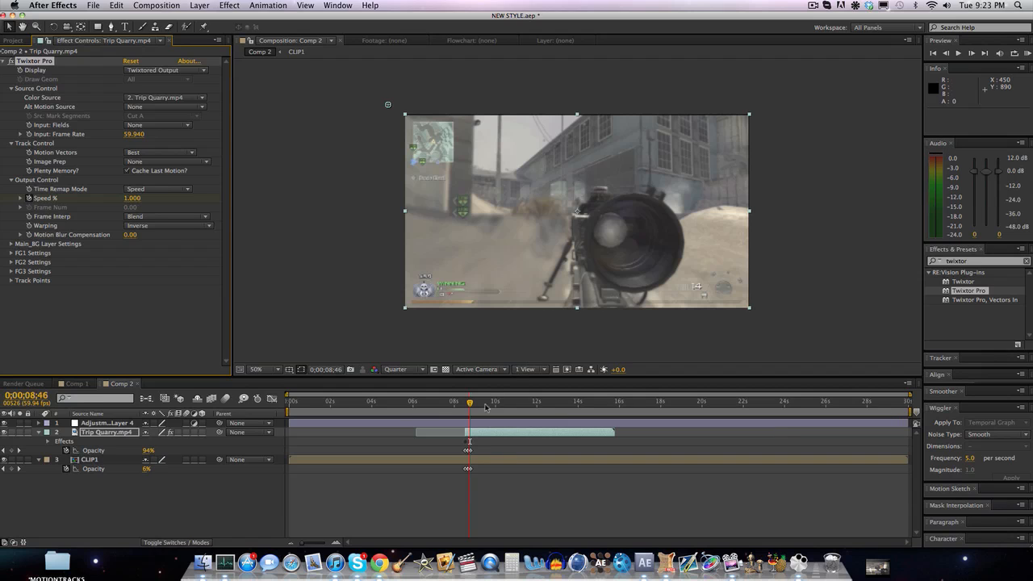
Find the Offset effect and apply it to the adjustment layer.
left_click(464, 423)
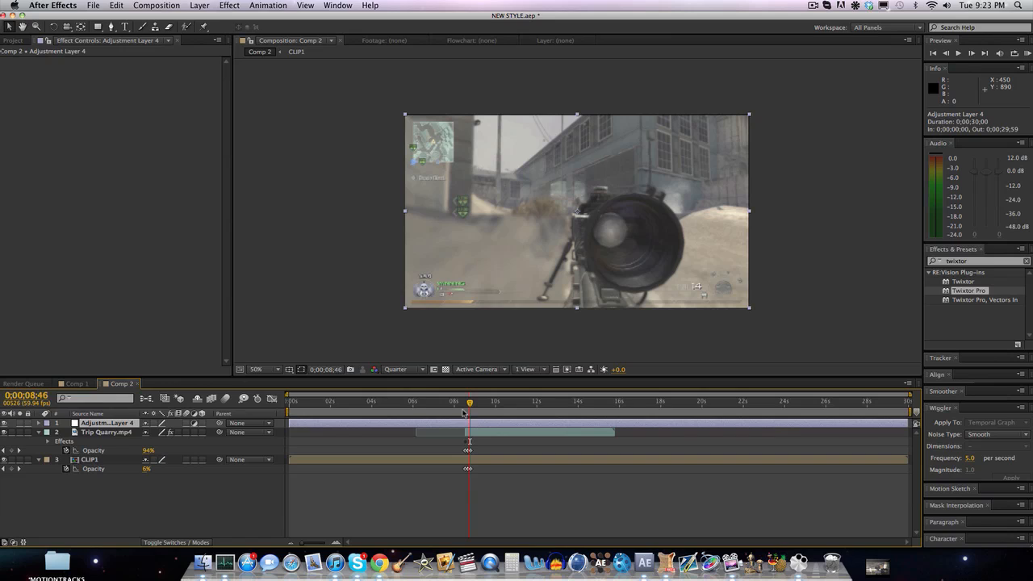
left_click(4, 451)
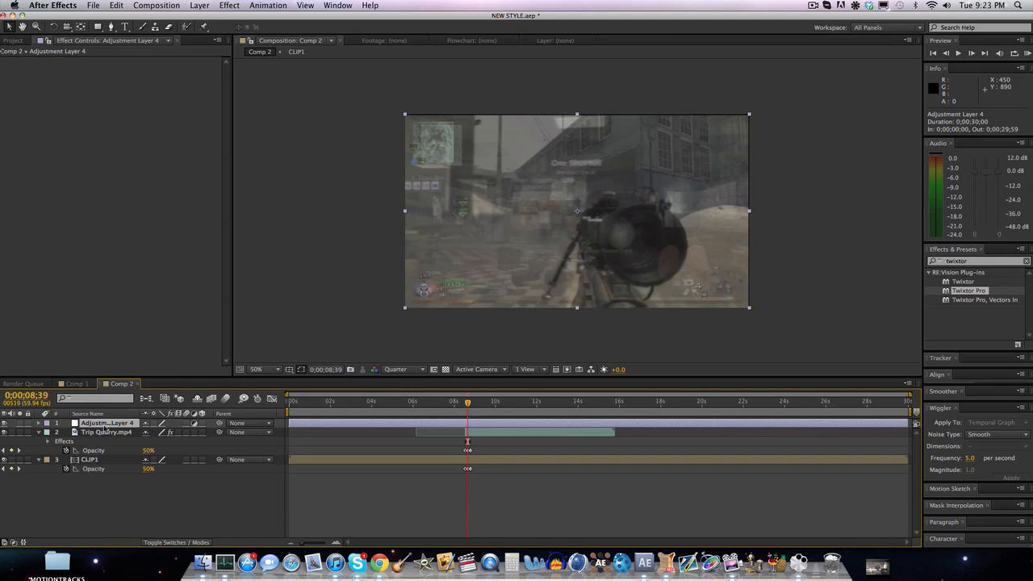
left_click(996, 261)
type("cffset")
left_click_drag(966, 301, 457, 424)
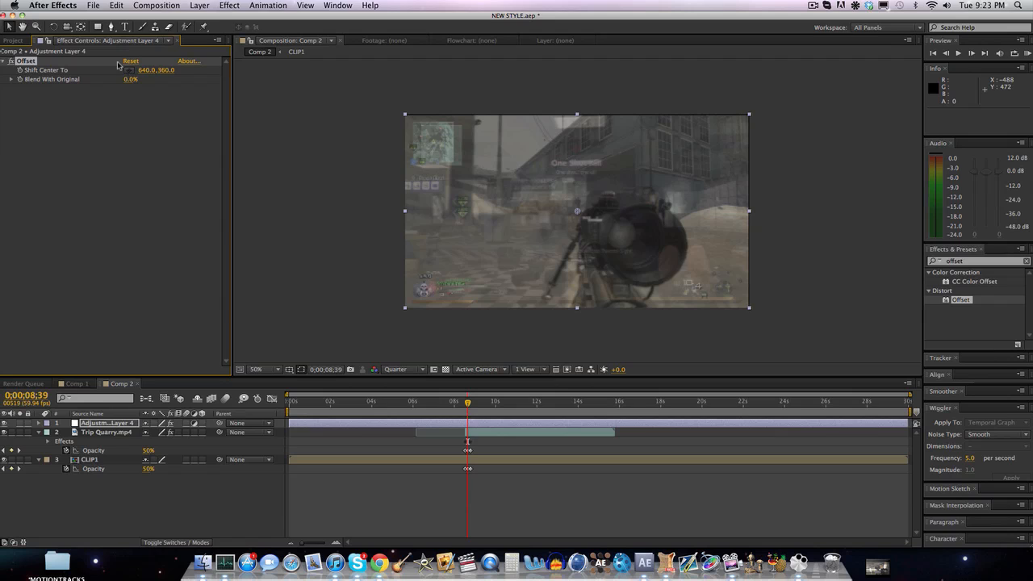
Keyframe Offset's Shift Center To at 640, 360 on 0;00;08;27, and go to 0;00;08;51.
left_click(4, 450)
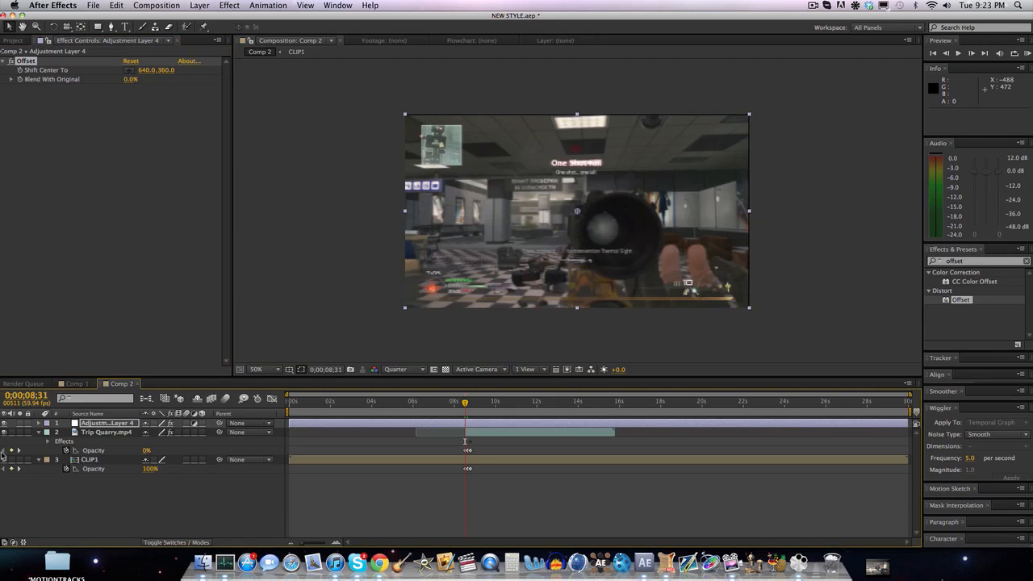
left_click(20, 70)
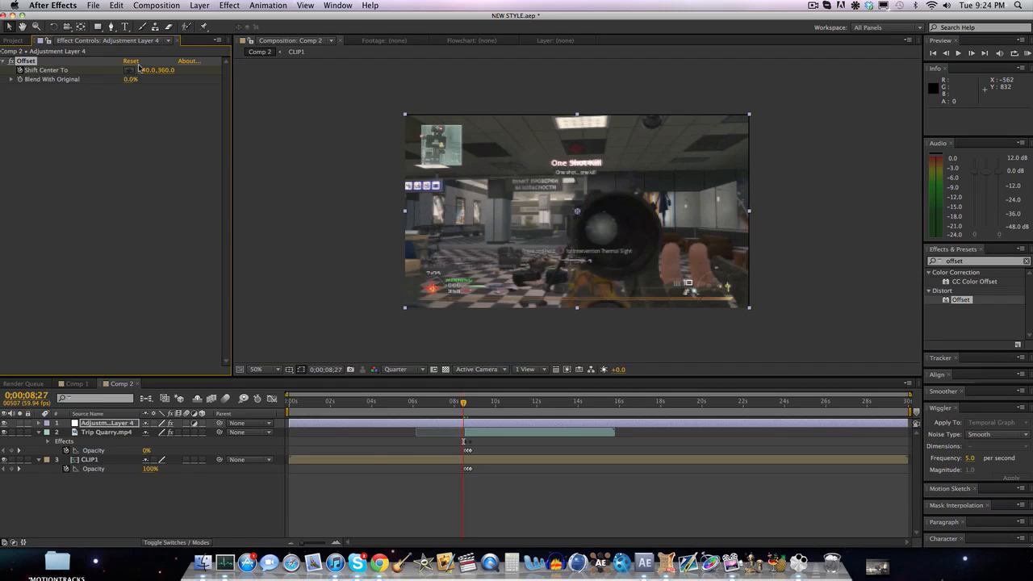
left_click(19, 451)
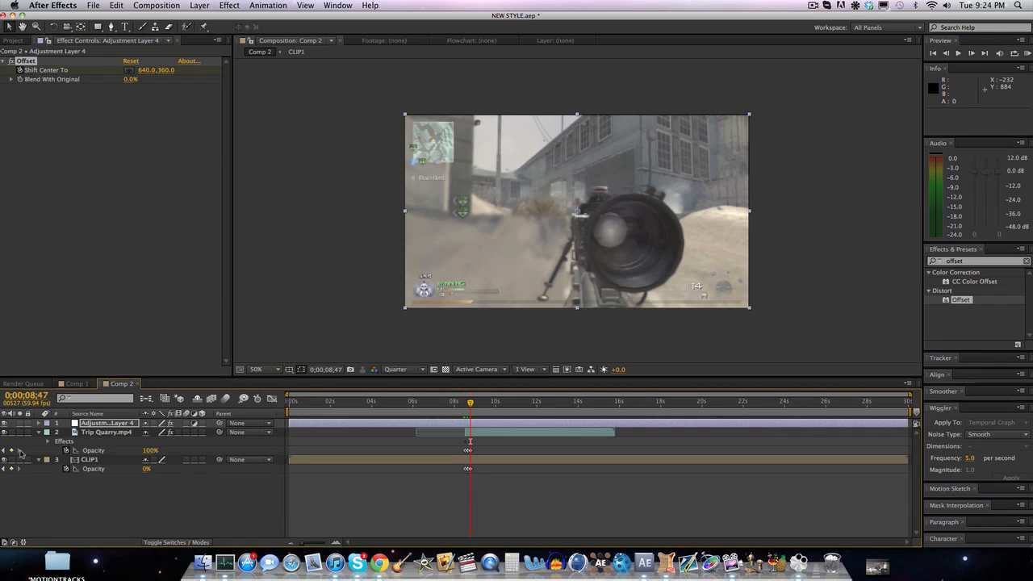
left_click(19, 451)
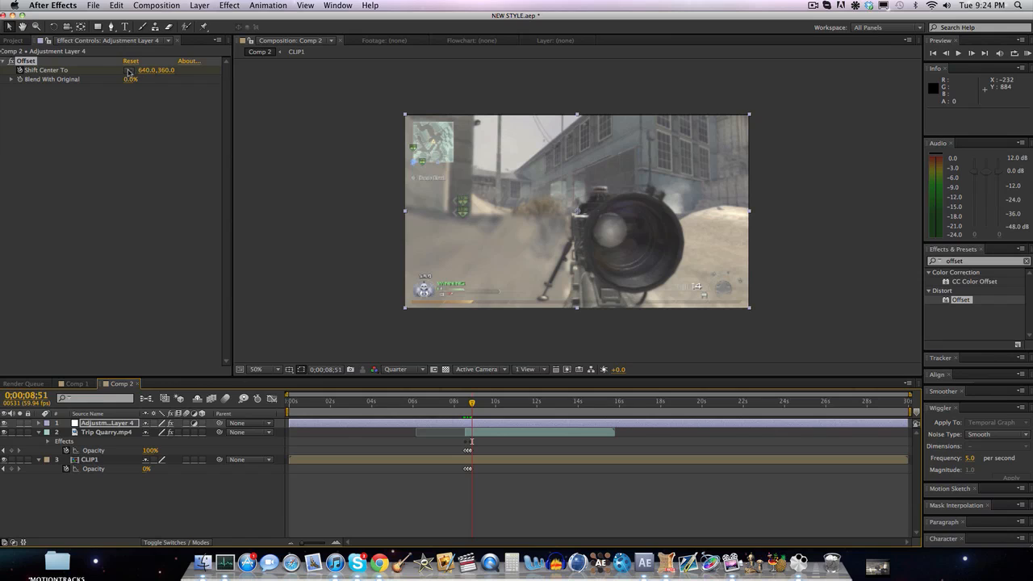
left_click_drag(167, 71, 255, 79)
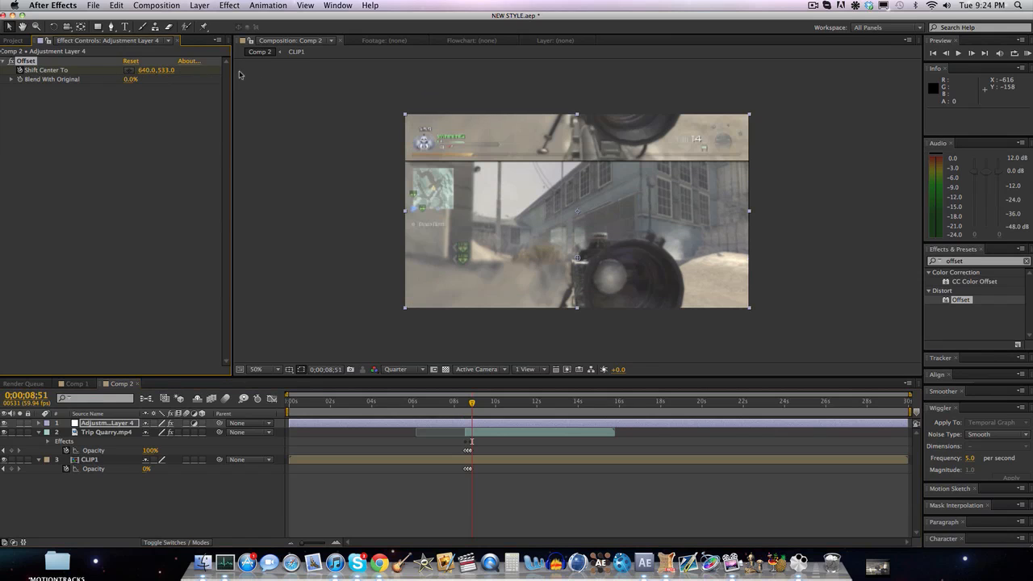
left_click_drag(175, 71, 260, 59)
key("super+z")
key("super+z")
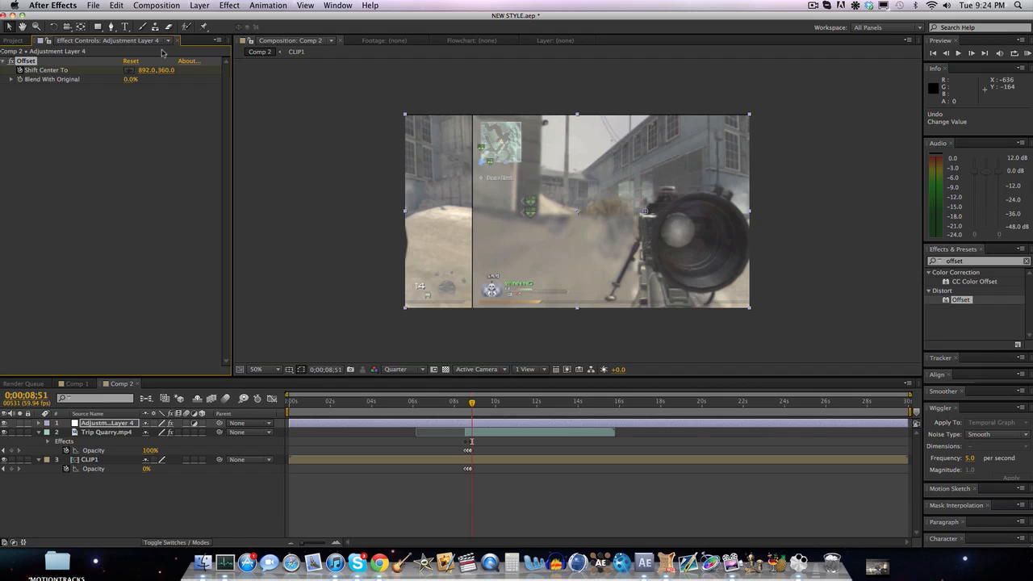
key("super+z")
left_click_drag(168, 72, 64, 69)
key("super+z")
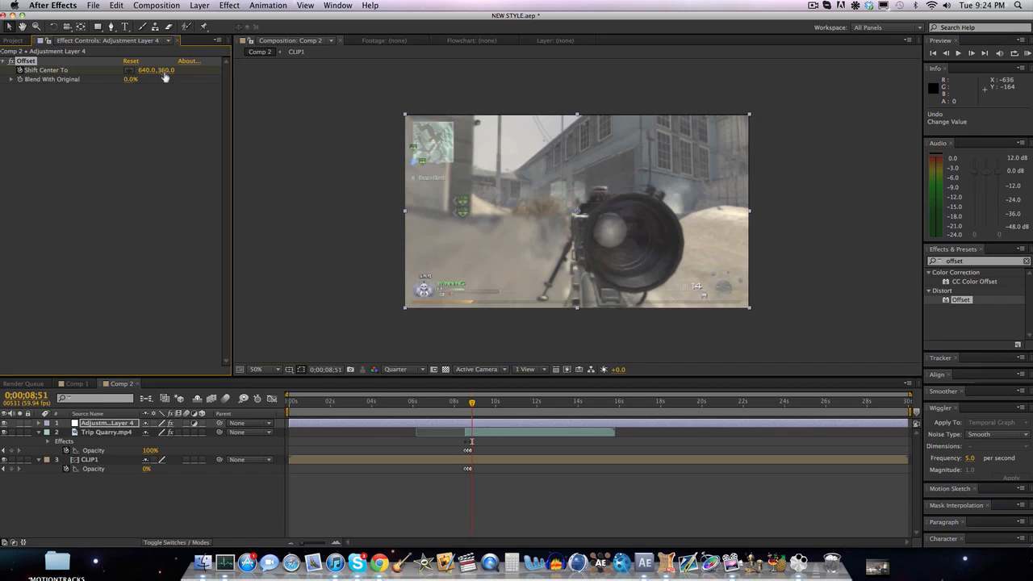
Set Offset's Shift Center To to 640, 2516 at 0;00;08;51 for a vertical roll.
mouse_move(162, 71)
left_mouse_down()
mouse_move(213, 73)
mouse_move(167, 71)
mouse_move(194, 74)
mouse_move(174, 79)
mouse_move(207, 73)
mouse_move(171, 81)
mouse_move(154, 72)
mouse_move(194, 71)
mouse_move(173, 78)
left_mouse_up()
left_click(986, 261)
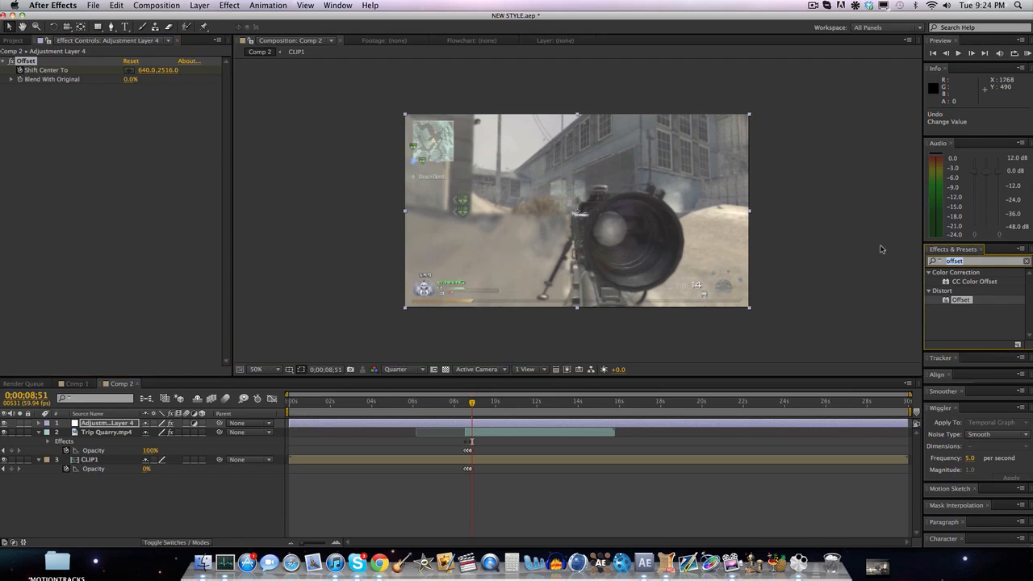
Start the work area at about 8 seconds and run a RAM preview of the transition.
left_click_drag(288, 410, 455, 410)
left_click(1028, 55)
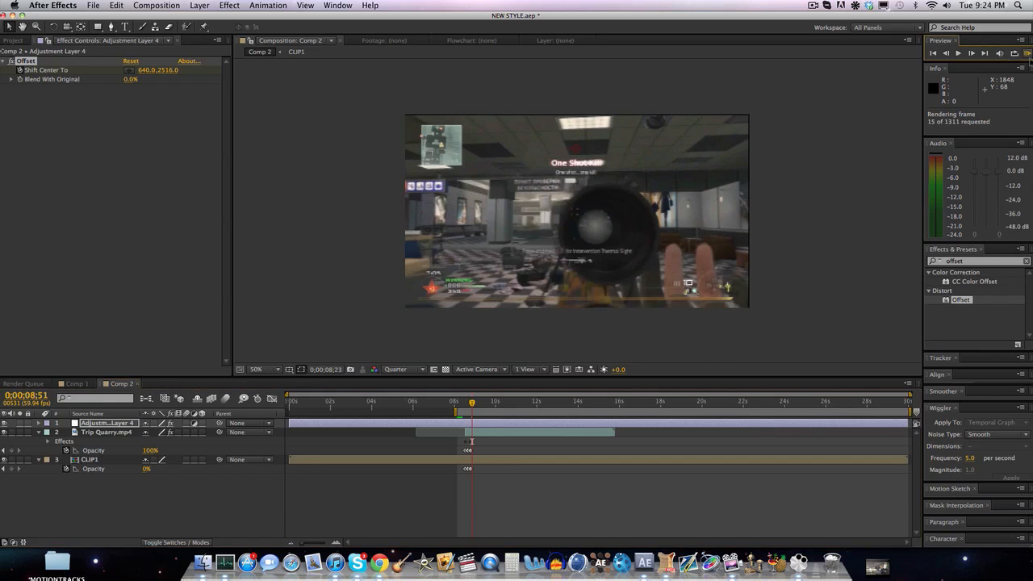
key("space")
key("space")
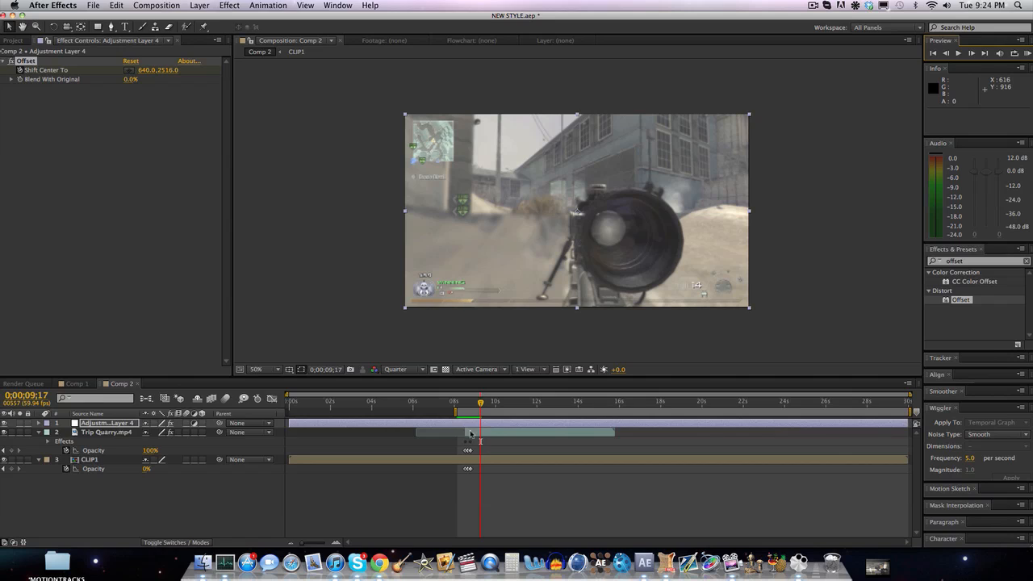
Apply Easy Ease to the opacity keyframes of the Trip Quarry.mp4 and CLIP1 layers.
right_click(467, 450)
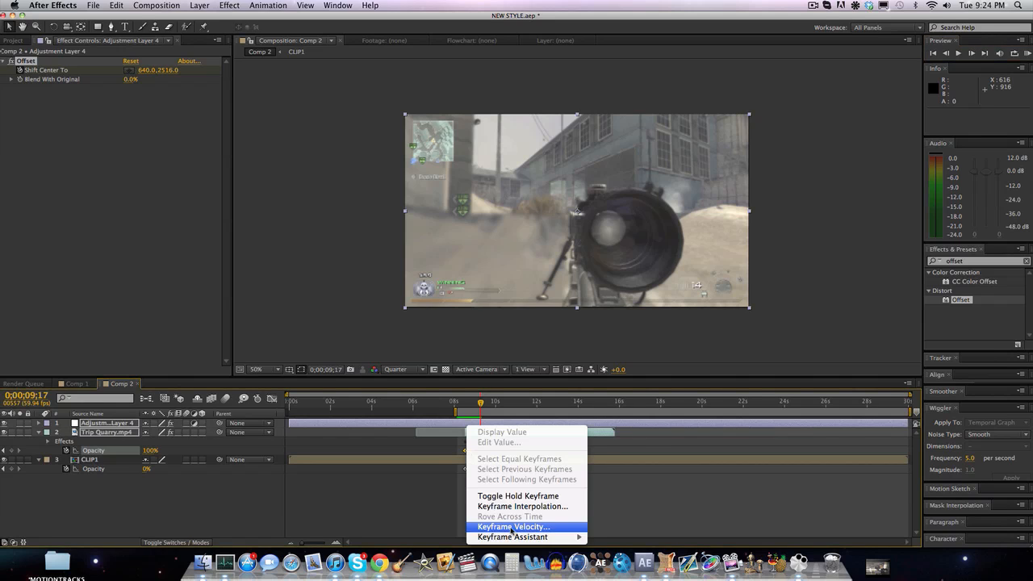
left_click(617, 487)
left_click(468, 469)
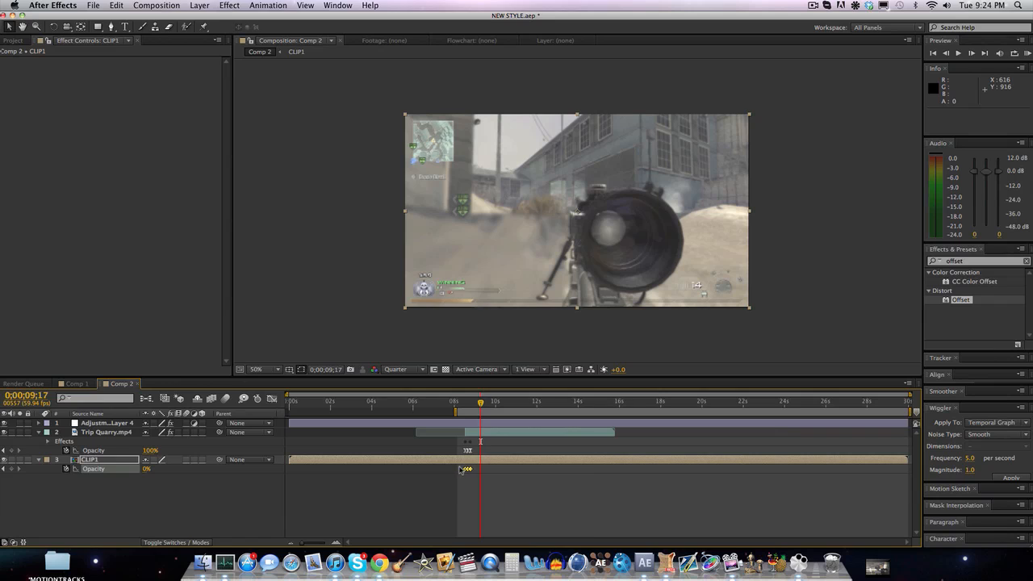
right_click(467, 469)
mouse_move(517, 537)
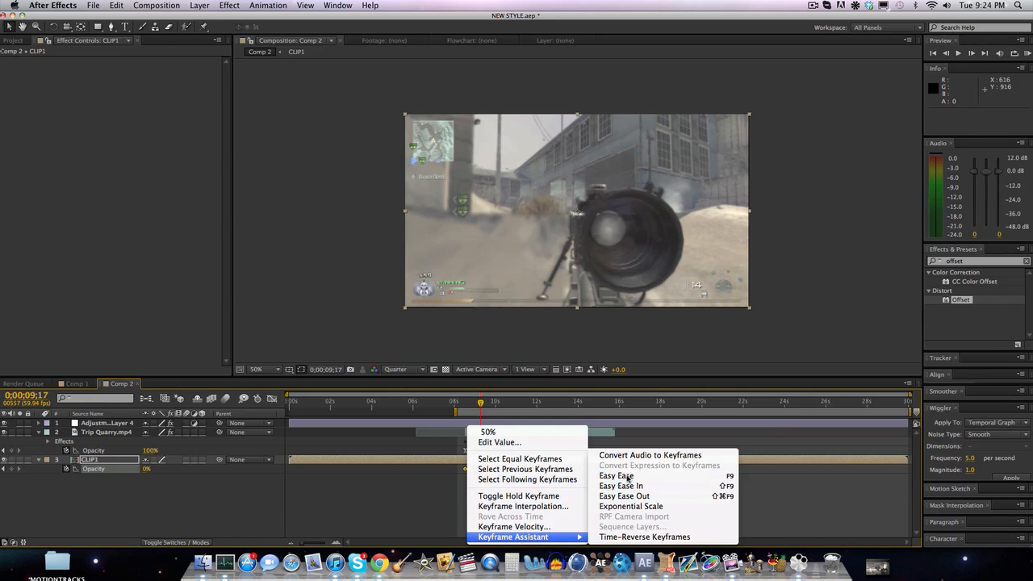
left_click(618, 487)
Reveal the adjustment layer's Shift Center To keyframes and delete the one at 0;00;08;51.
left_click(479, 423)
key("u")
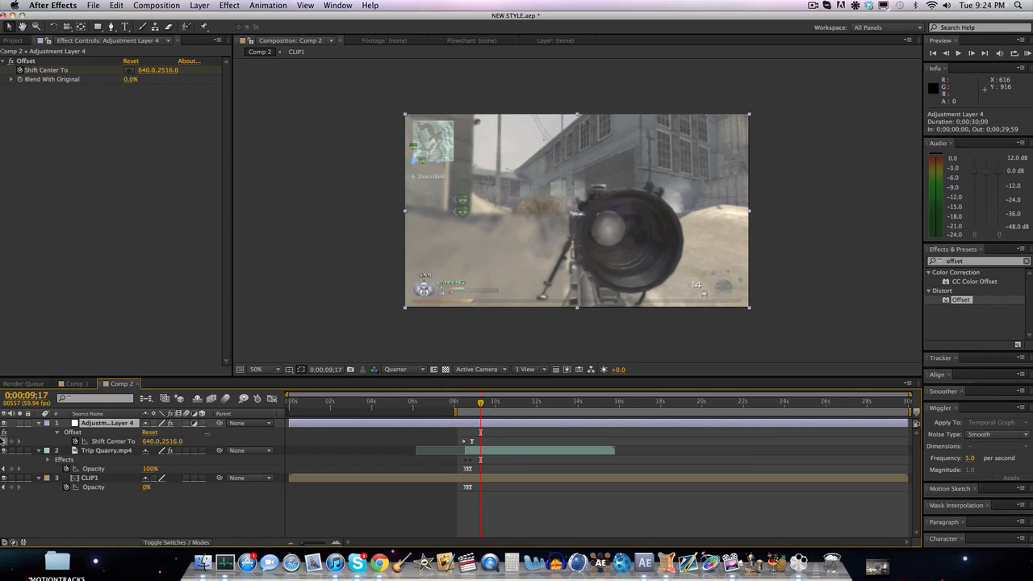
left_click(3, 442)
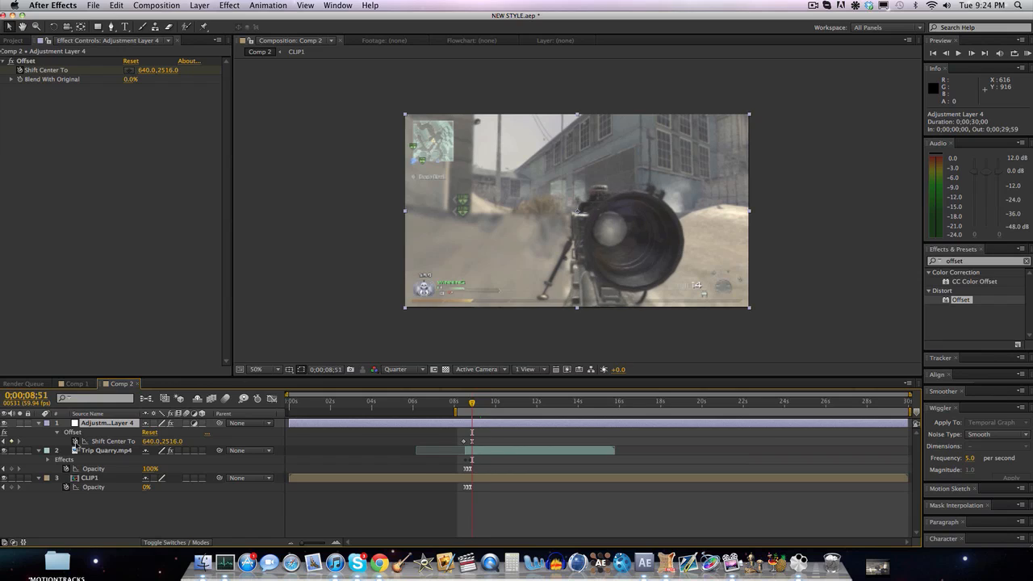
left_click(473, 442)
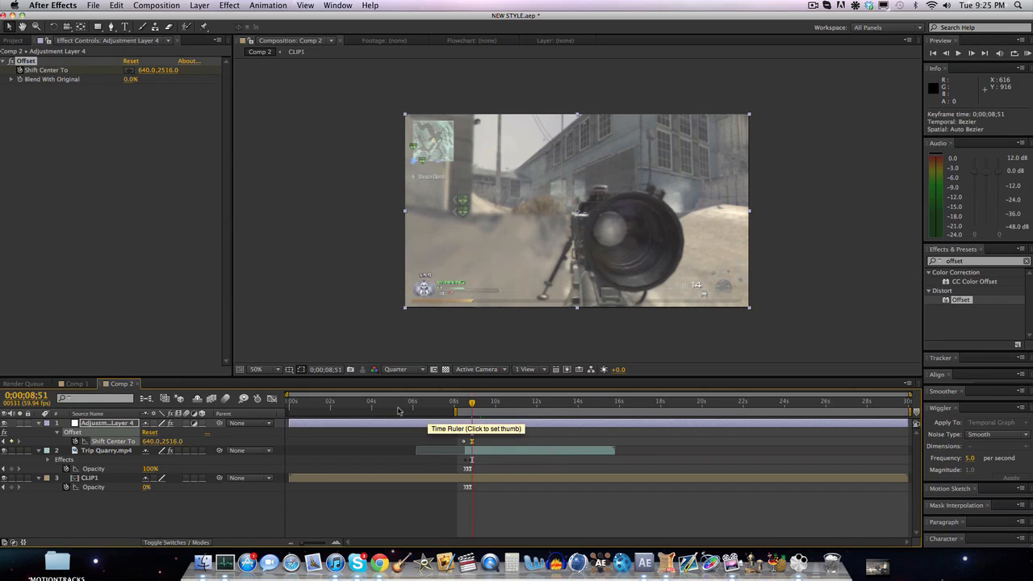
key("Delete")
Set Offset's Shift Center To to 640, 1798 at 0;00;08;51 so the clip is framed normally again.
left_click_drag(170, 444, 257, 436)
left_click_drag(169, 443, 274, 436)
left_click_drag(170, 444, 366, 434)
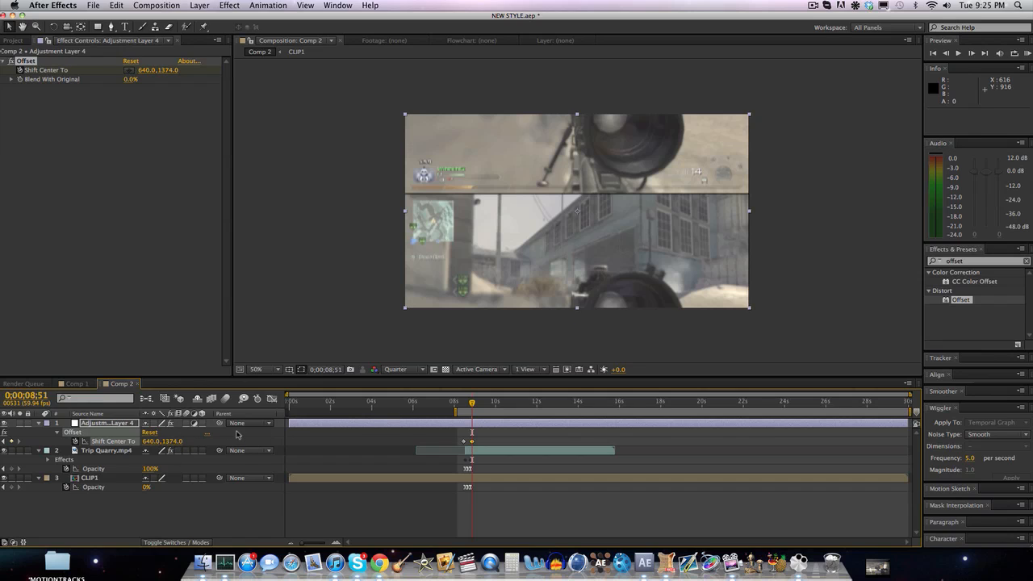
left_click_drag(171, 445, 309, 436)
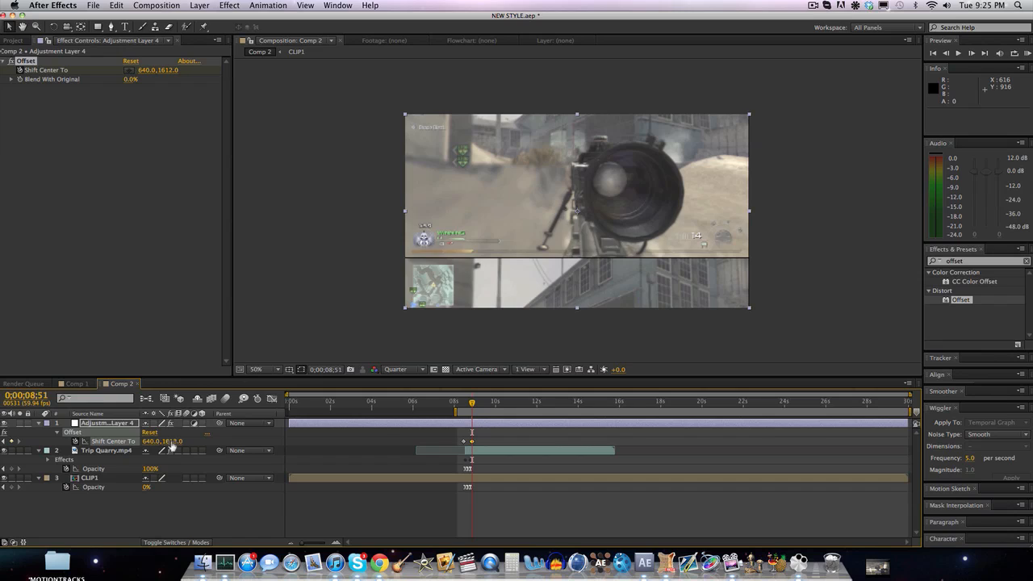
left_click_drag(171, 447, 242, 435)
left_click_drag(173, 446, 176, 447)
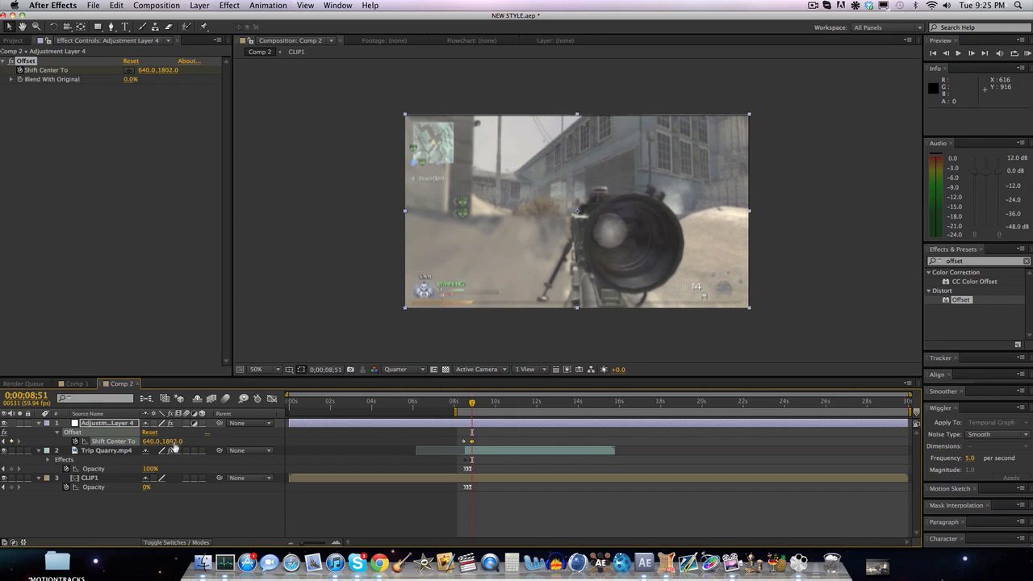
left_click(174, 446)
type("1798")
key("Return")
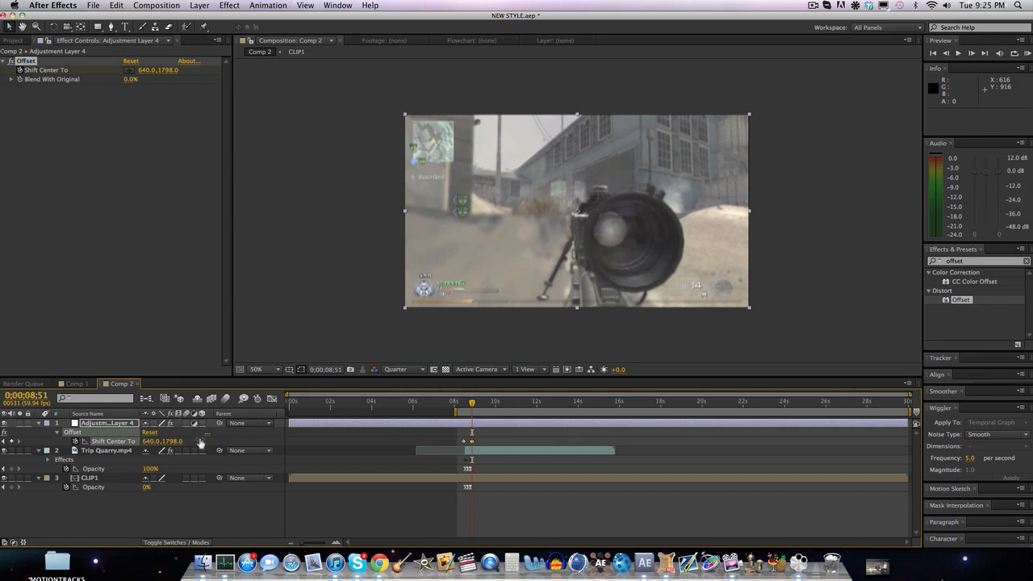
Apply Easy Ease to the Shift Center To keyframes and run a RAM preview of the roll.
right_click(464, 442)
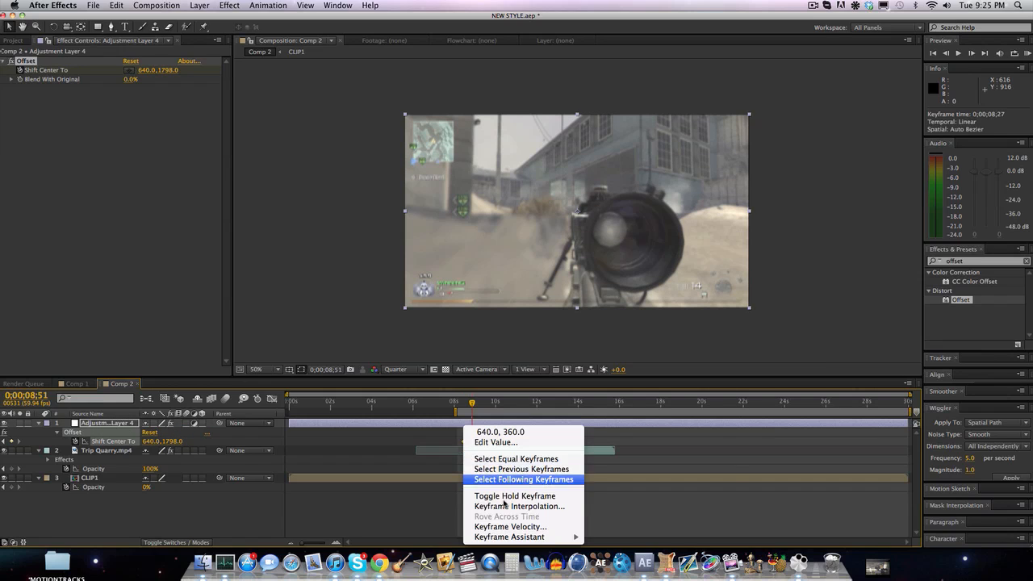
mouse_move(524, 538)
left_click(646, 478)
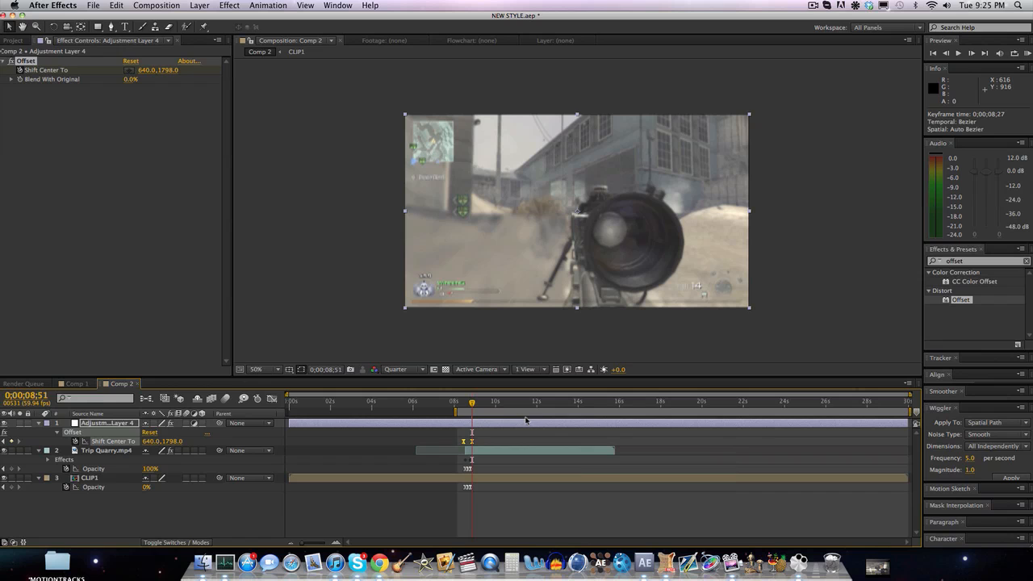
left_click(1026, 54)
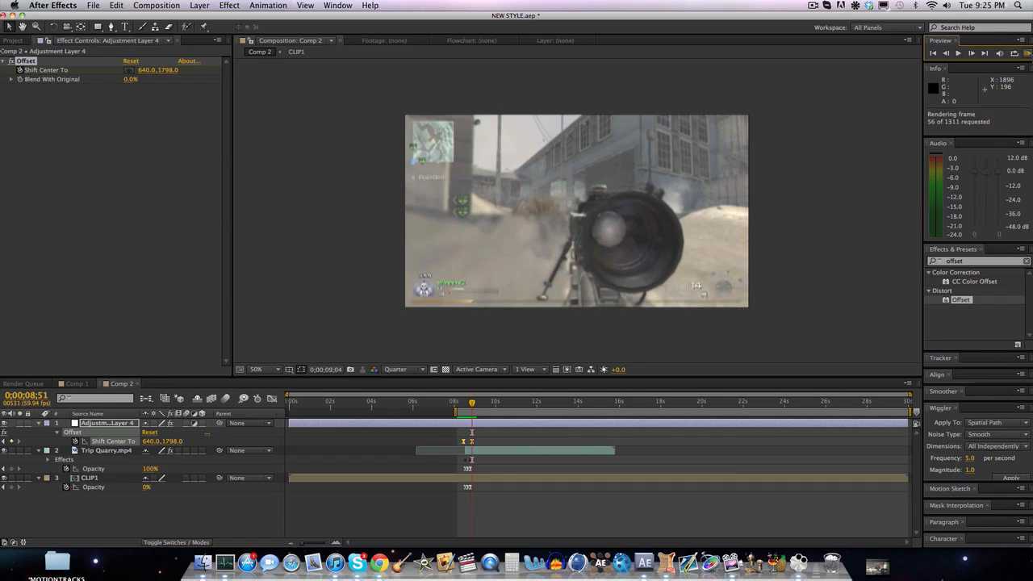
key("space")
Go to 0;00;08;27, find the Fast Blur effect, and apply it to the adjustment layer with Blurriness keyframed at 0.
left_click_drag(468, 406, 463, 405)
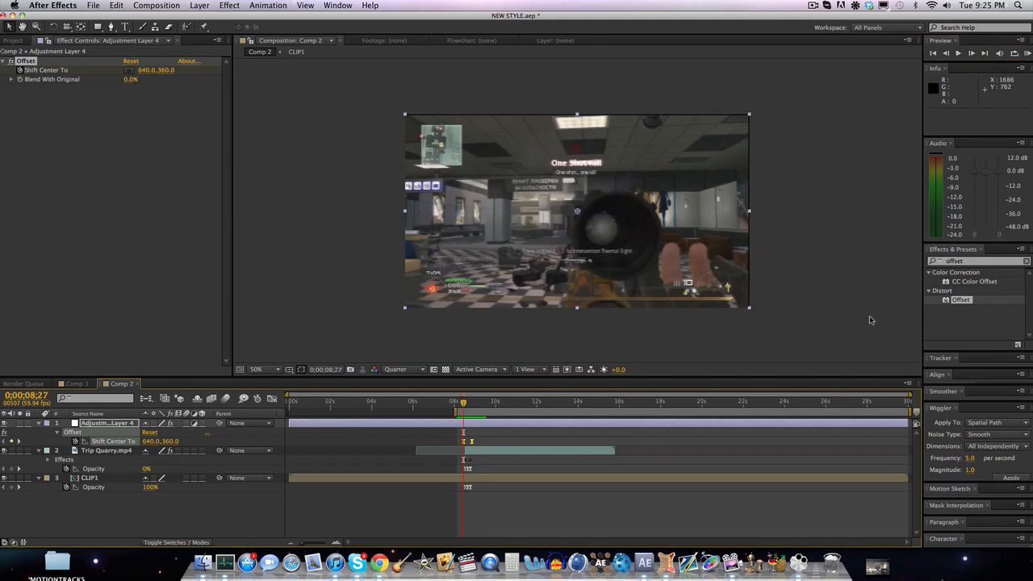
left_click(979, 262)
type("fast blur")
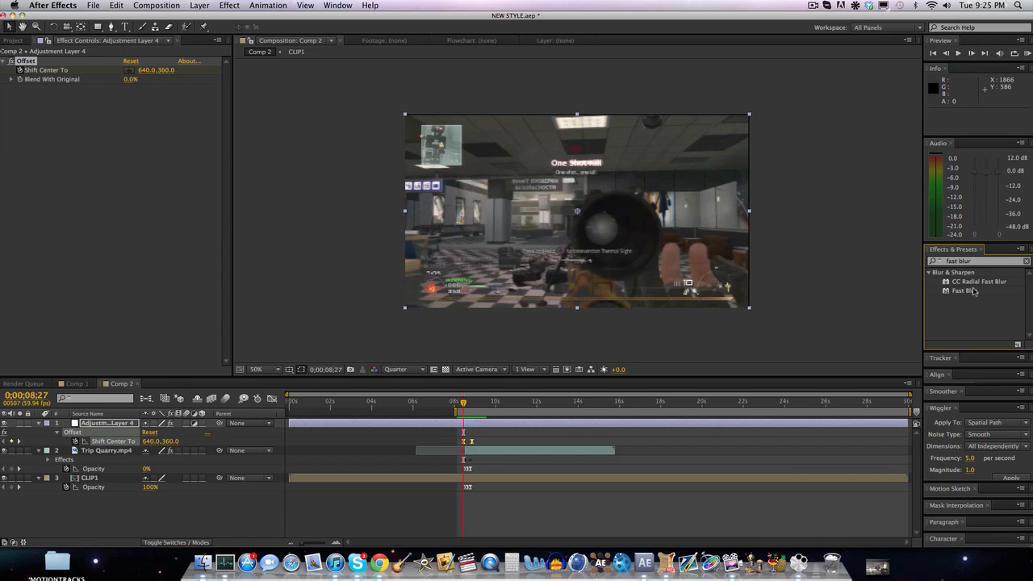
left_click_drag(973, 290, 467, 424)
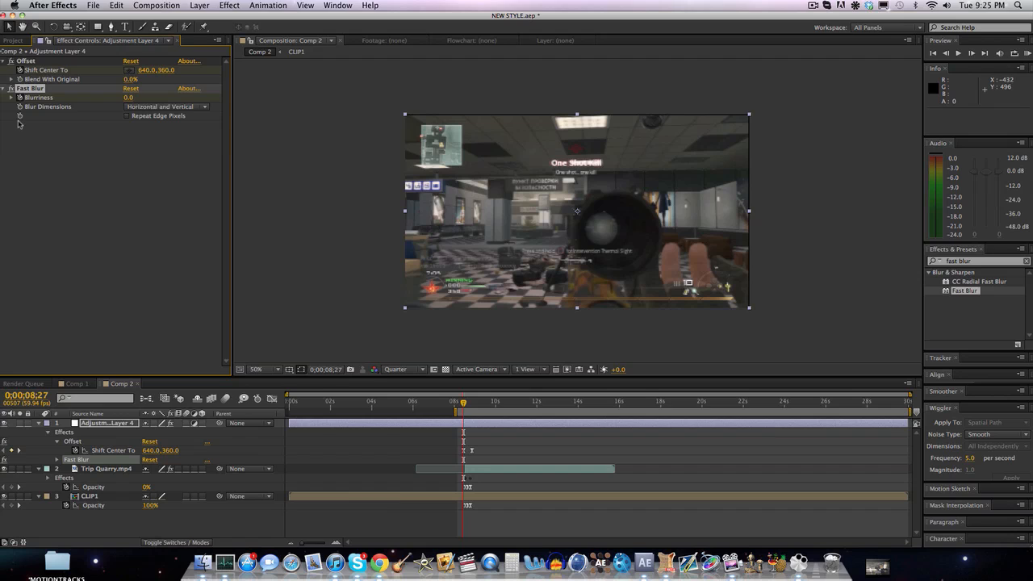
Set Fast Blur's Blurriness to 16 four frames further on, at 0;00;08;31.
key("Page_Down")
key("Page_Down")
key("Page_Down")
key("Page_Down")
left_click(129, 98)
type("16")
key("Return")
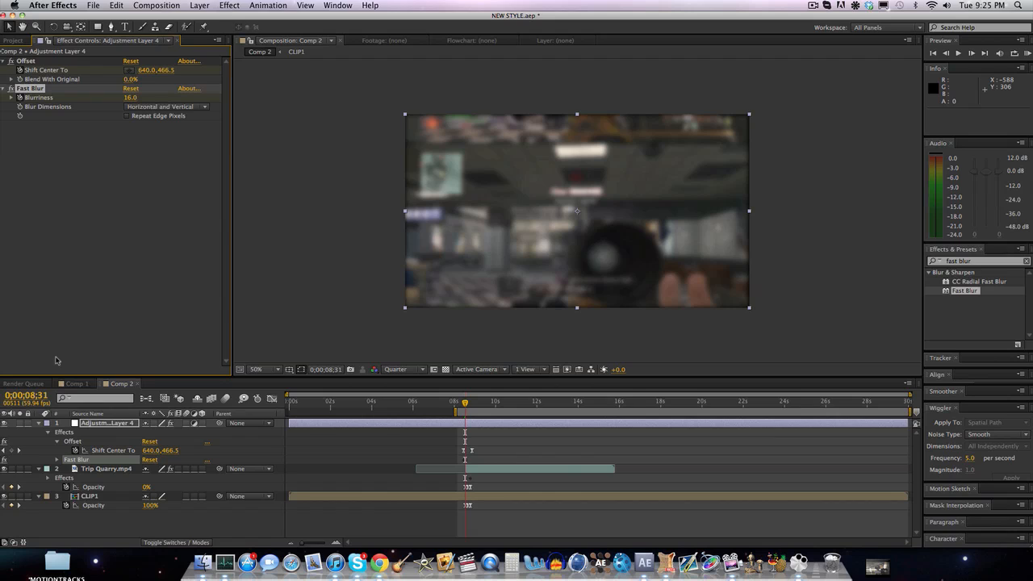
Hold the blur with a Blurriness keyframe of 16 at 0;00;08;47, four frames before the last Offset keyframe.
left_click(20, 450)
key("Page_Up")
key("Page_Up")
key("Page_Up")
key("Page_Up")
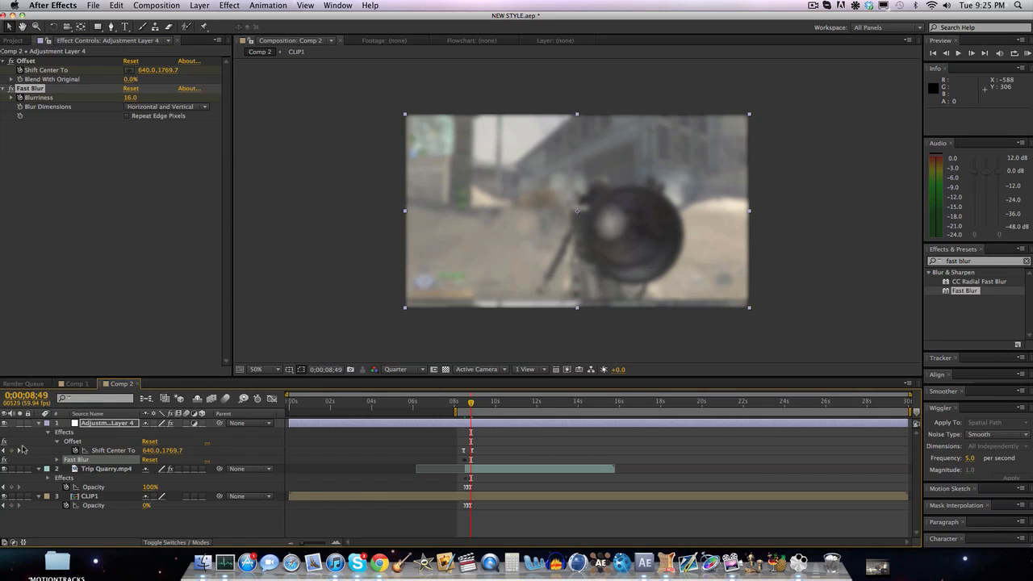
left_click(131, 99)
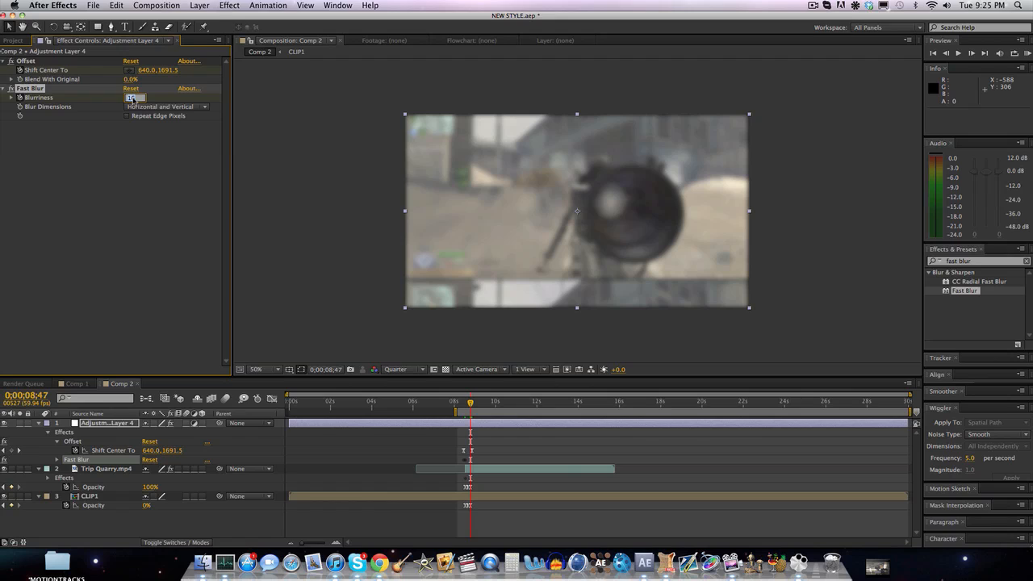
key("Return")
left_click(133, 98)
key("Return")
Set Fast Blur's Blurriness to 0 seven frames further on, at 0;00;08;54.
key("Page_Down")
key("Page_Down")
key("Page_Down")
key("Page_Down")
key("Page_Down")
key("Page_Down")
key("Page_Down")
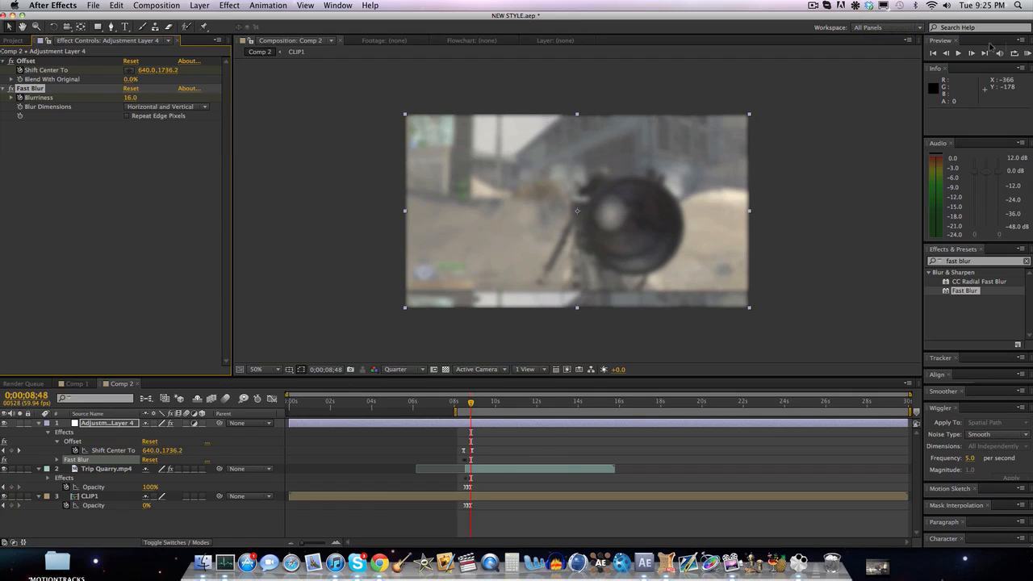
left_click(131, 98)
type("0")
key("Return")
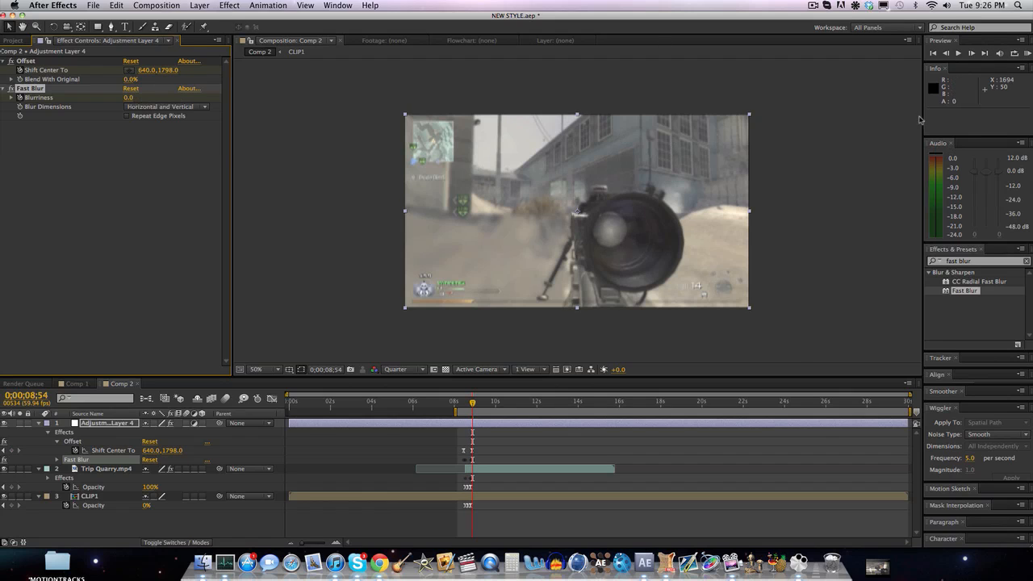
Run a RAM preview of the blurred offset transition.
left_click(1026, 53)
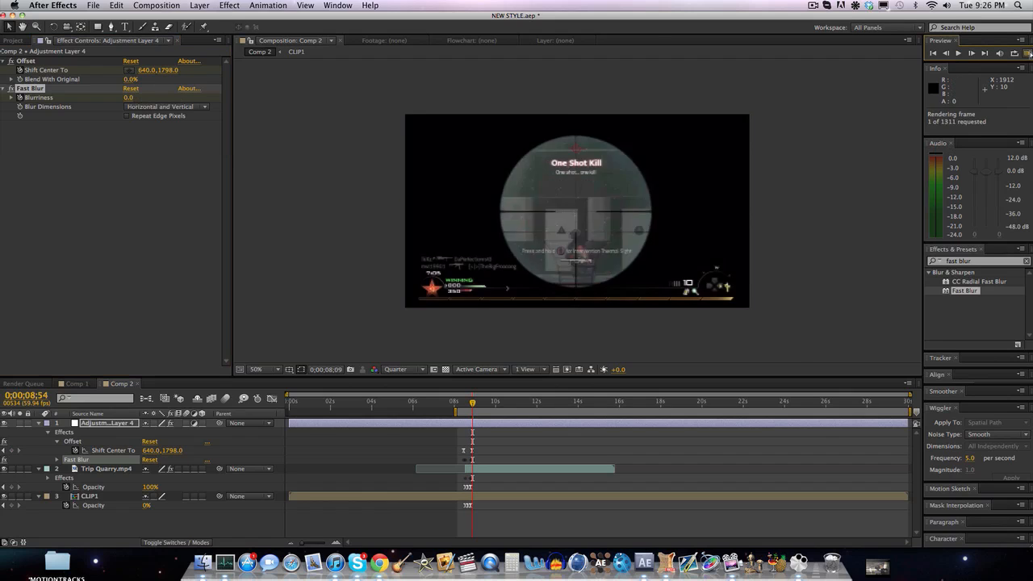
key("space")
key("space")
Collapse the properties of all three layers in Comp 2 and move the current time to 0;00;09;56.
left_click(472, 405)
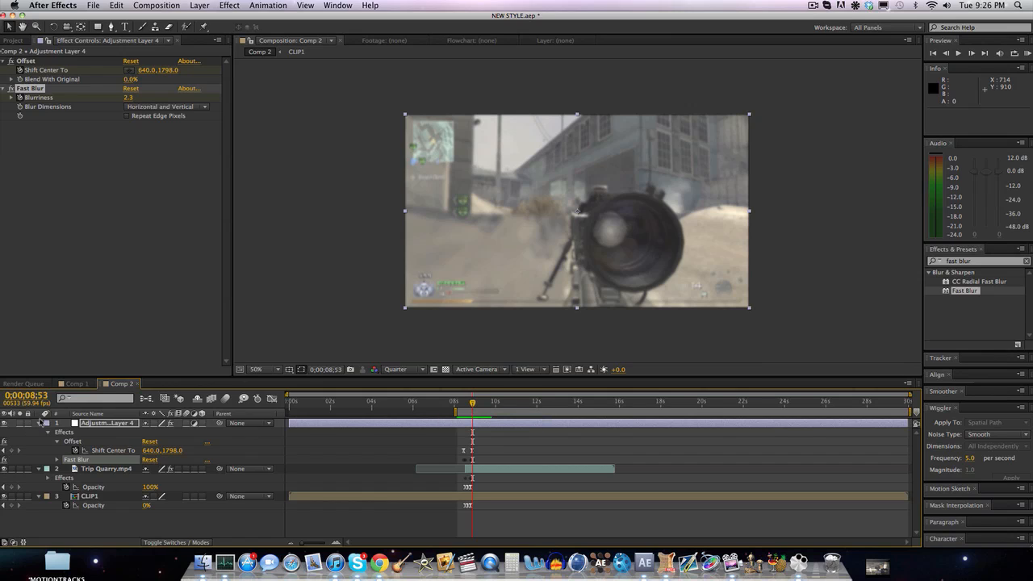
left_click(38, 423)
left_click(39, 432)
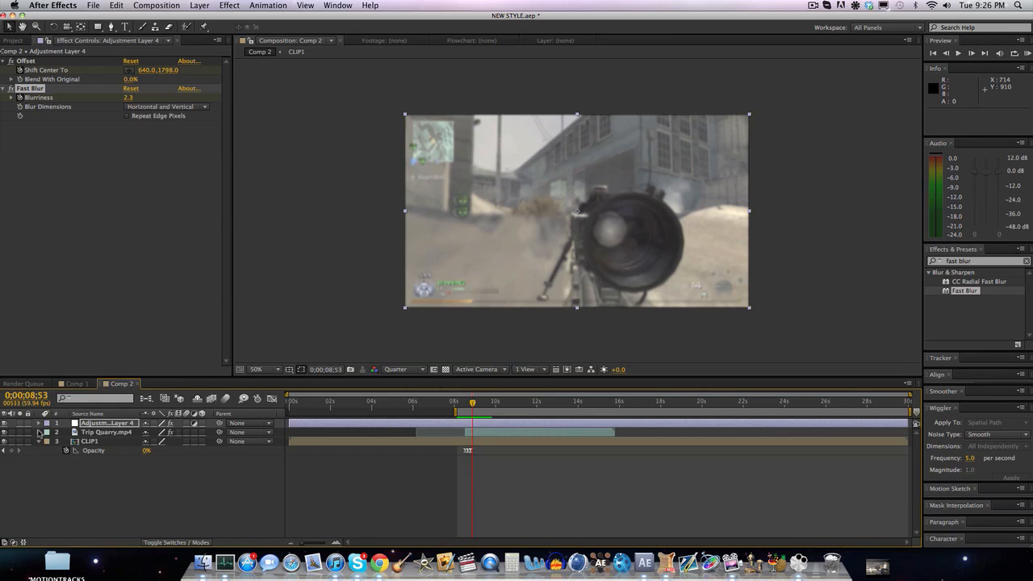
left_click(39, 441)
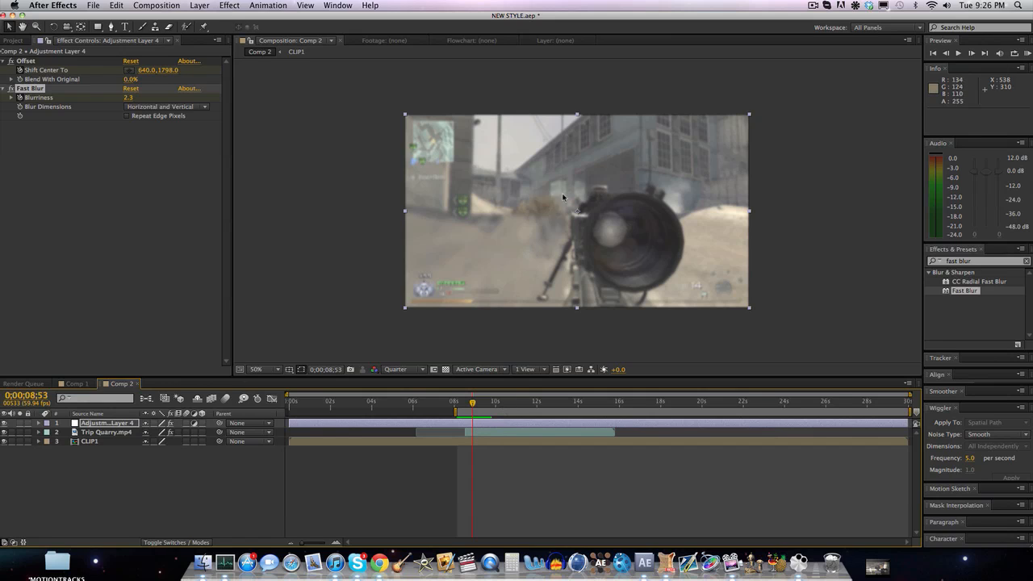
left_click_drag(473, 403, 494, 402)
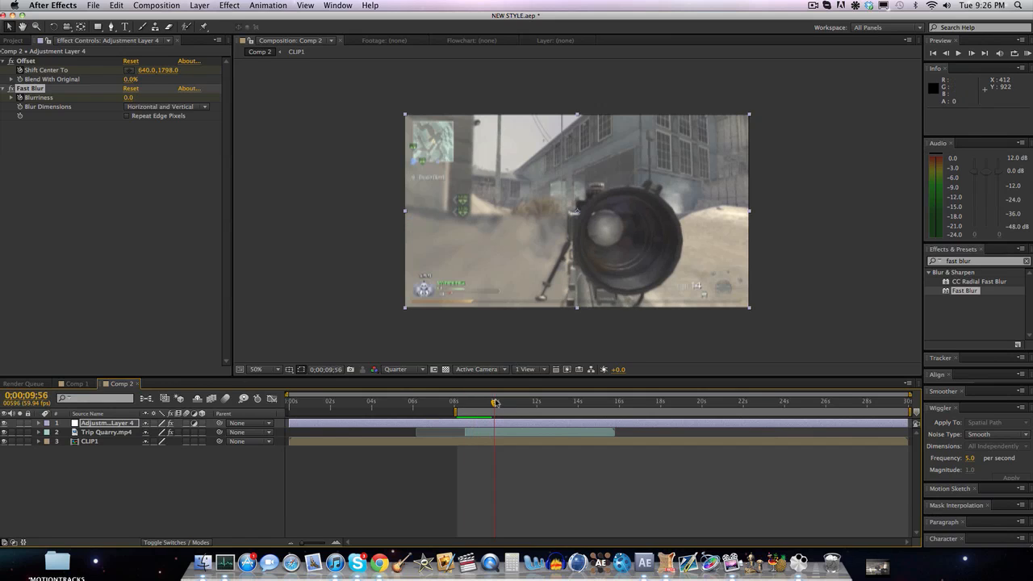